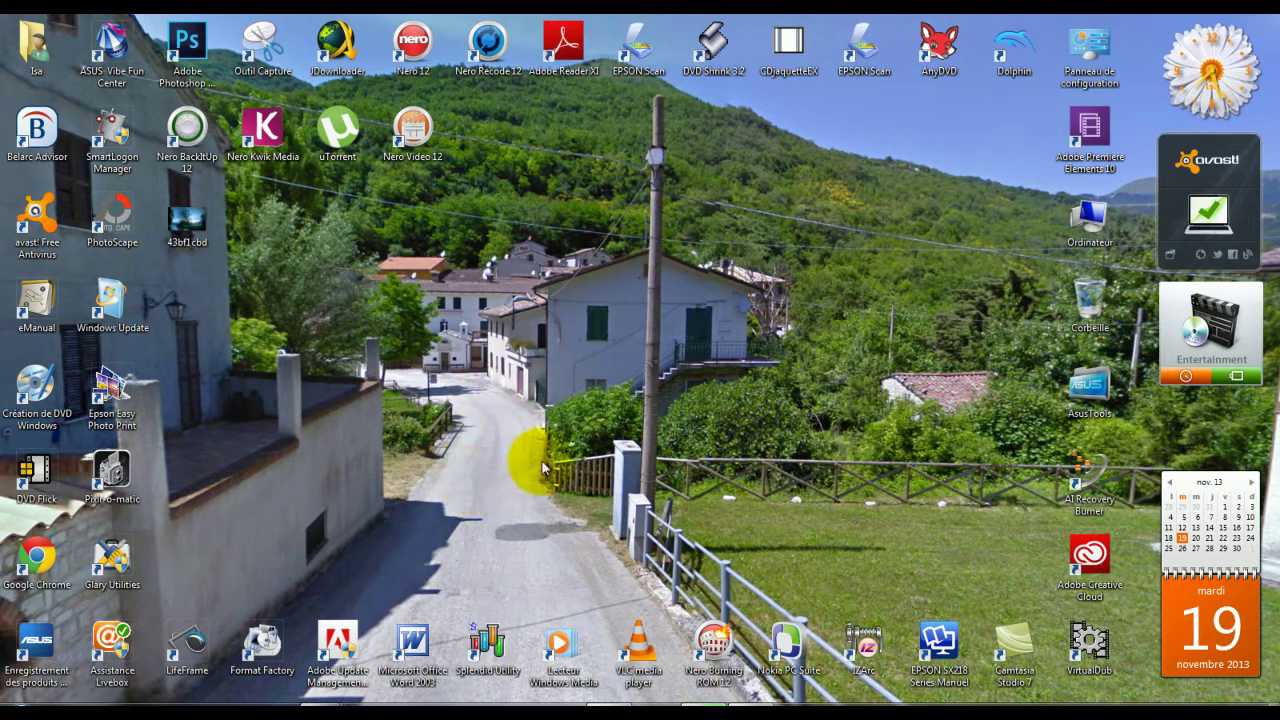
Step: Launch Adobe Photoshop and open 43bf1cbd.jpg from the Bureau folder, discarding its embedded colour profile
{"action": "double_click", "coordinate": [175, 65]}
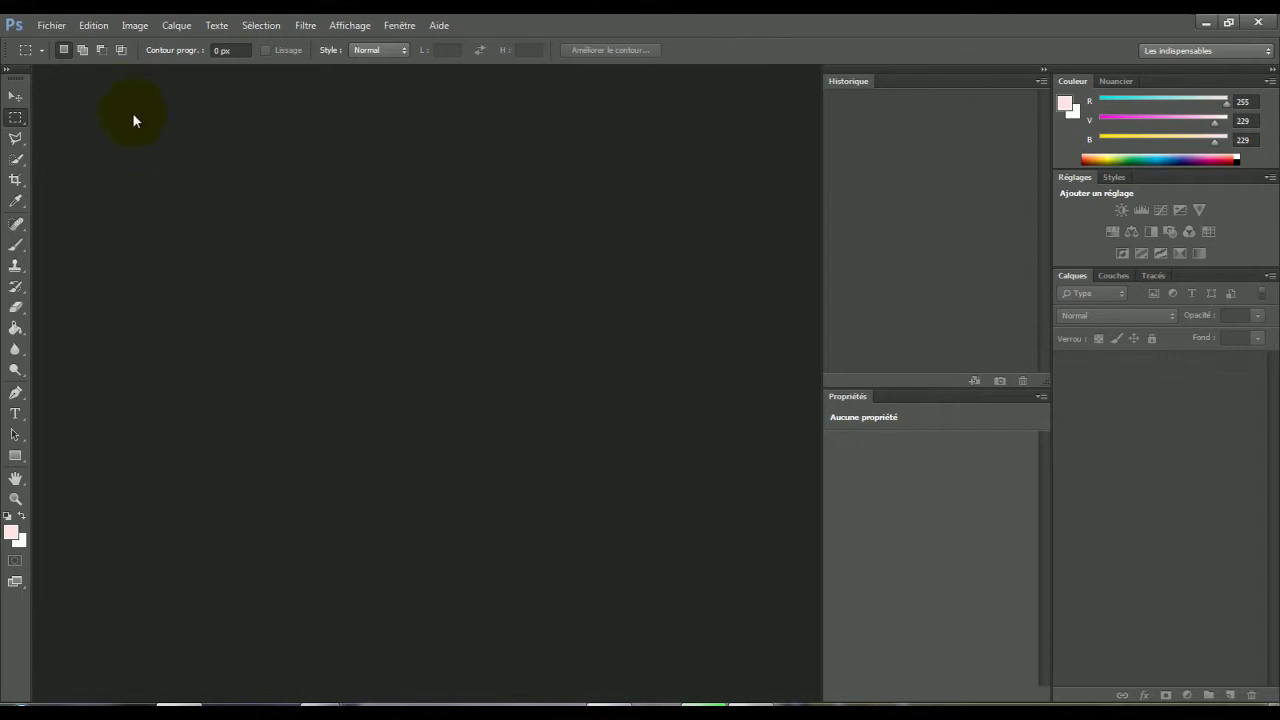
{"action": "left_click", "coordinate": [57, 27]}
{"action": "left_click", "coordinate": [53, 27]}
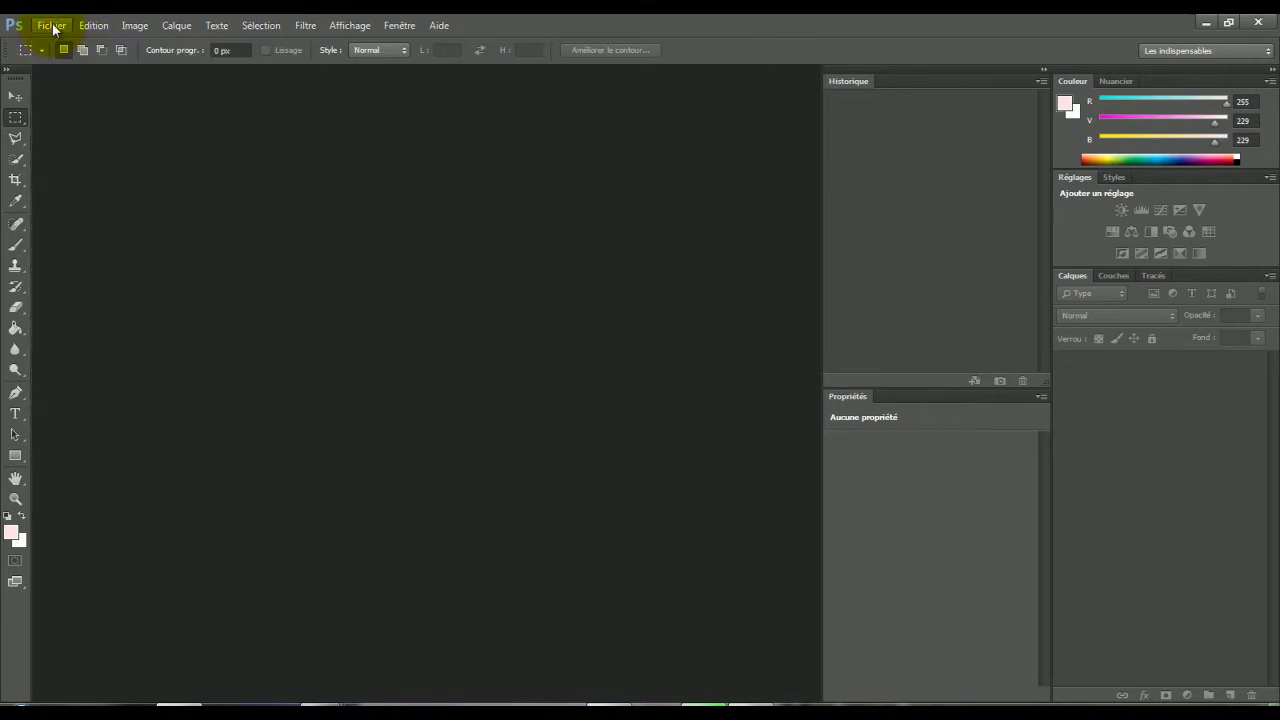
{"action": "left_click", "coordinate": [55, 27]}
{"action": "left_click", "coordinate": [57, 47]}
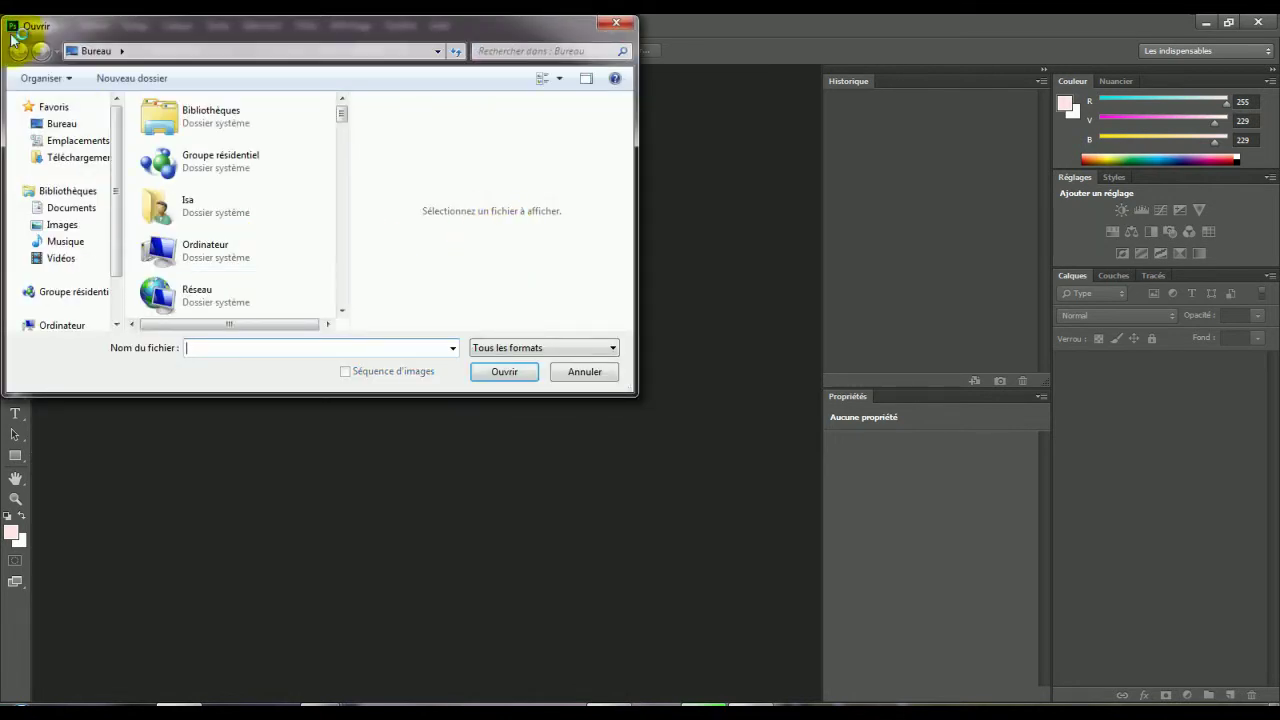
{"action": "scroll", "coordinate": [266, 251], "scroll_direction": "down", "scroll_amount": 5}
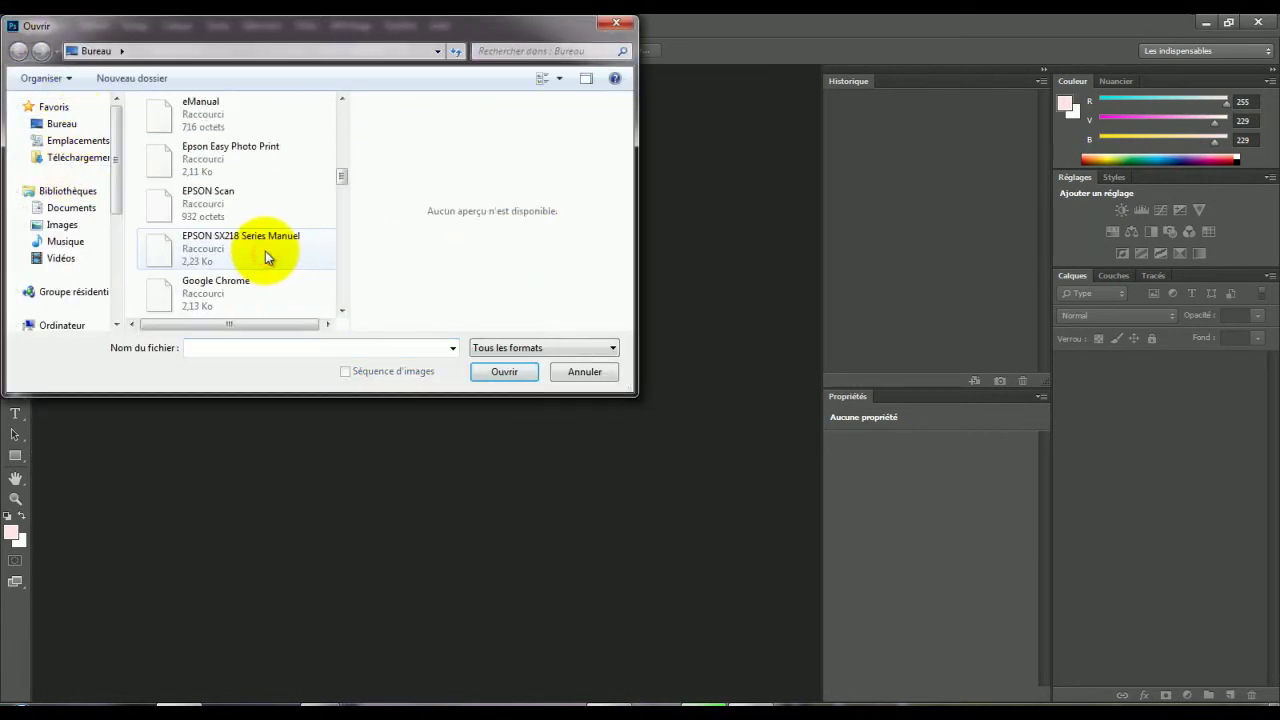
{"action": "scroll", "coordinate": [262, 251], "scroll_direction": "down", "scroll_amount": 5}
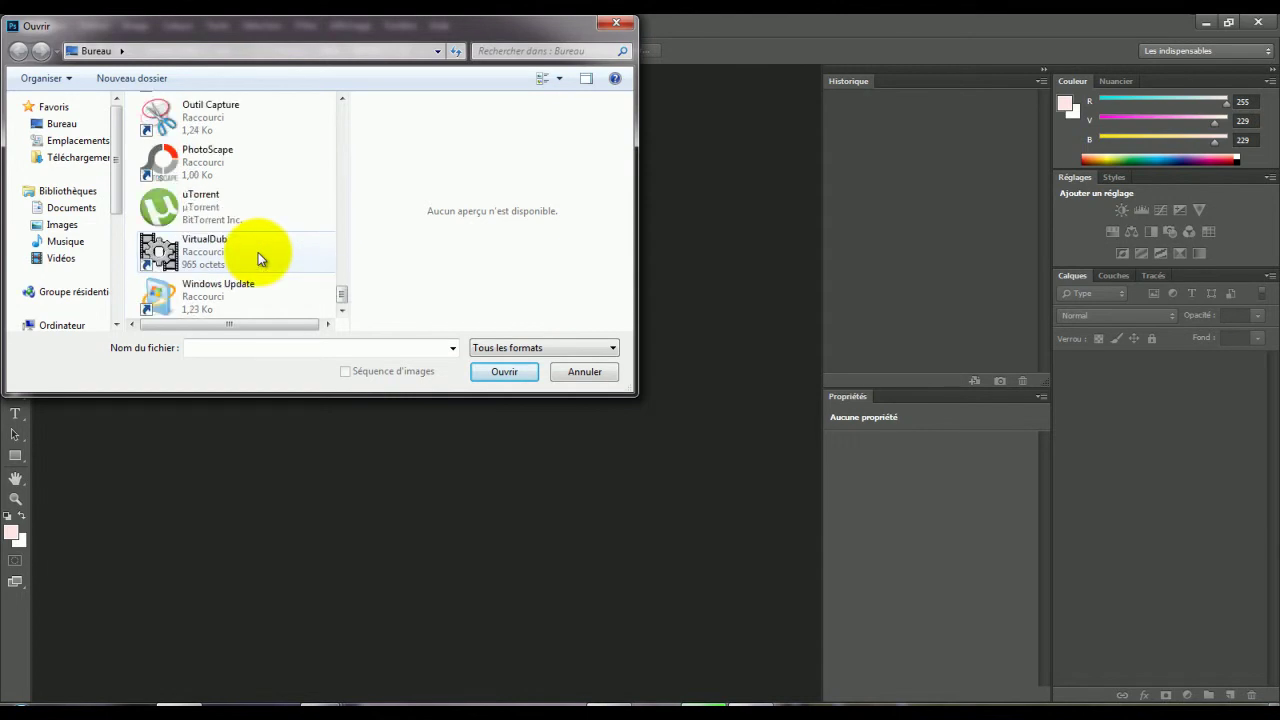
{"action": "scroll", "coordinate": [258, 252], "scroll_direction": "up", "scroll_amount": 10}
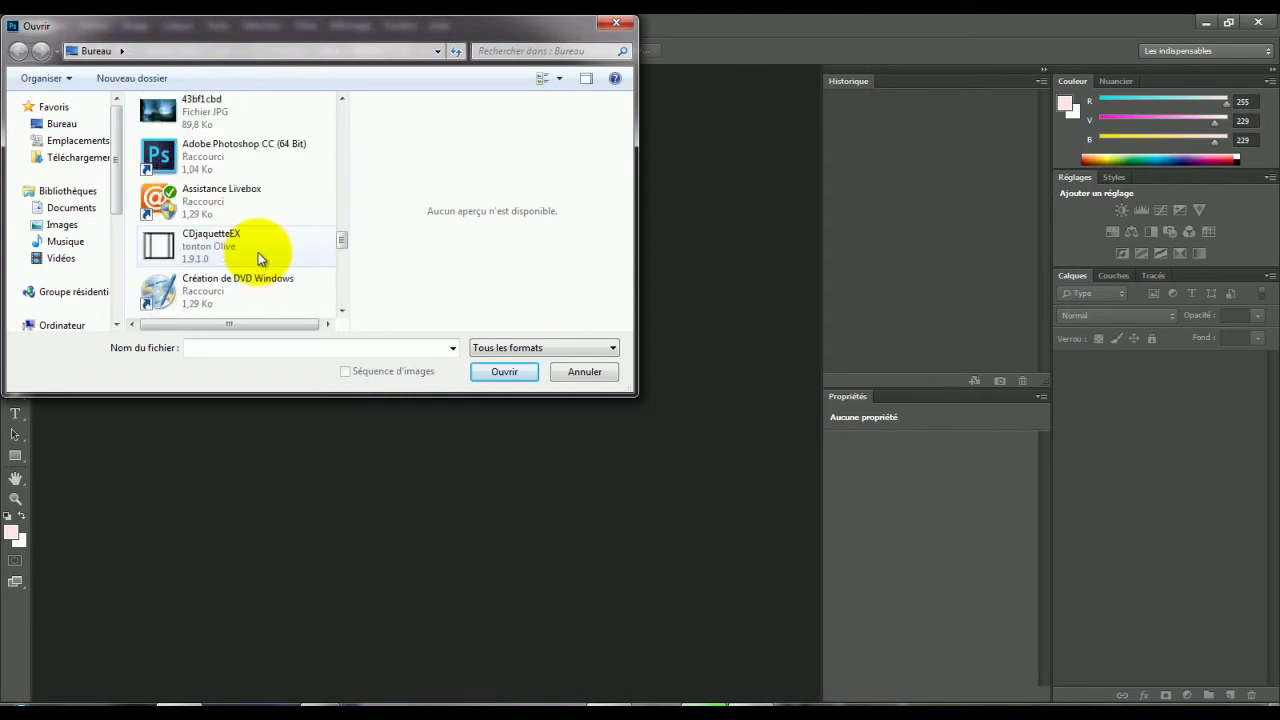
{"action": "left_click", "coordinate": [190, 242]}
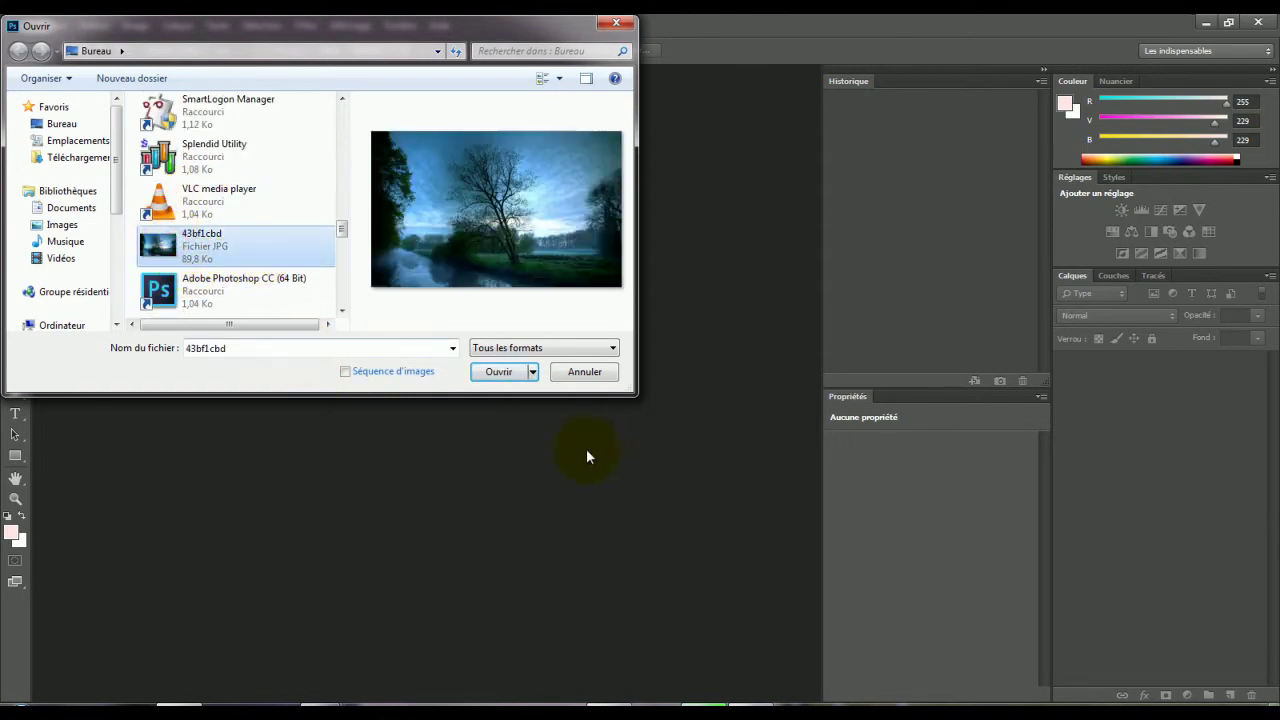
{"action": "left_click", "coordinate": [479, 370]}
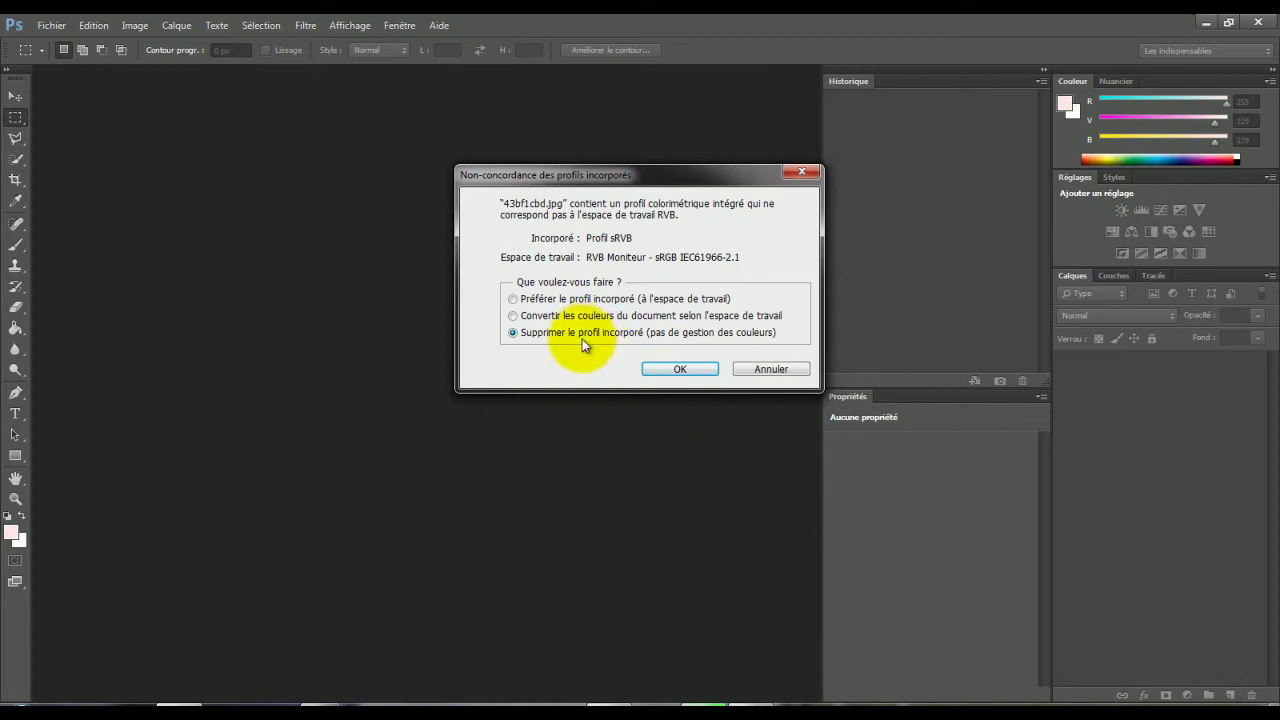
{"action": "left_click", "coordinate": [673, 368]}
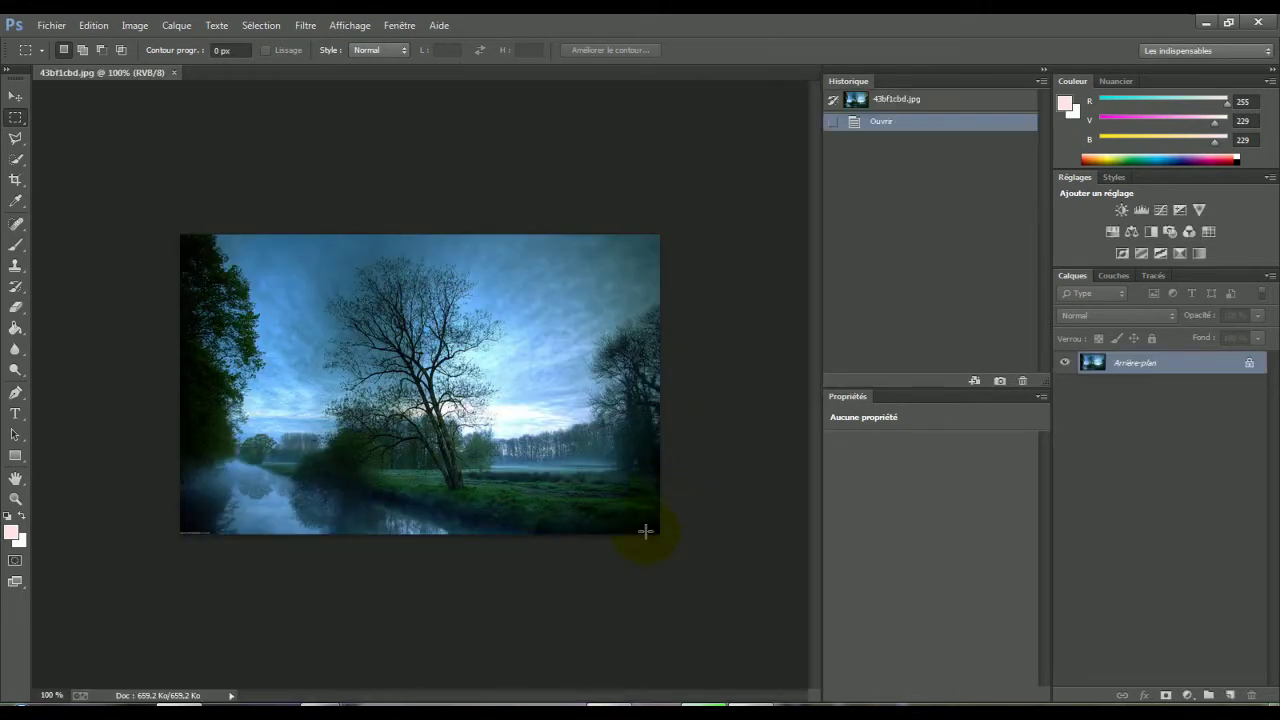
Step: Duplicate the background layer of the landscape photo twice
{"action": "left_click", "coordinate": [429, 647]}
{"action": "left_click", "coordinate": [1112, 372]}
{"action": "key", "text": "ctrl+j"}
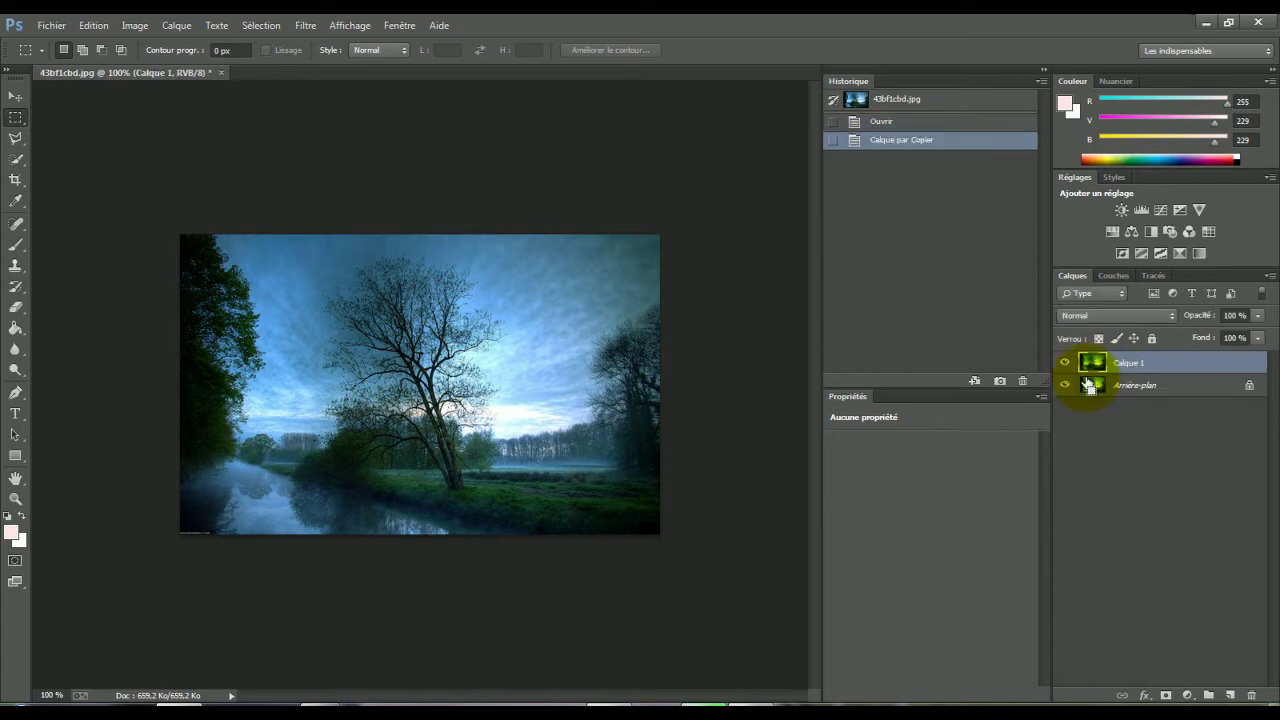
{"action": "key", "text": "ctrl+j"}
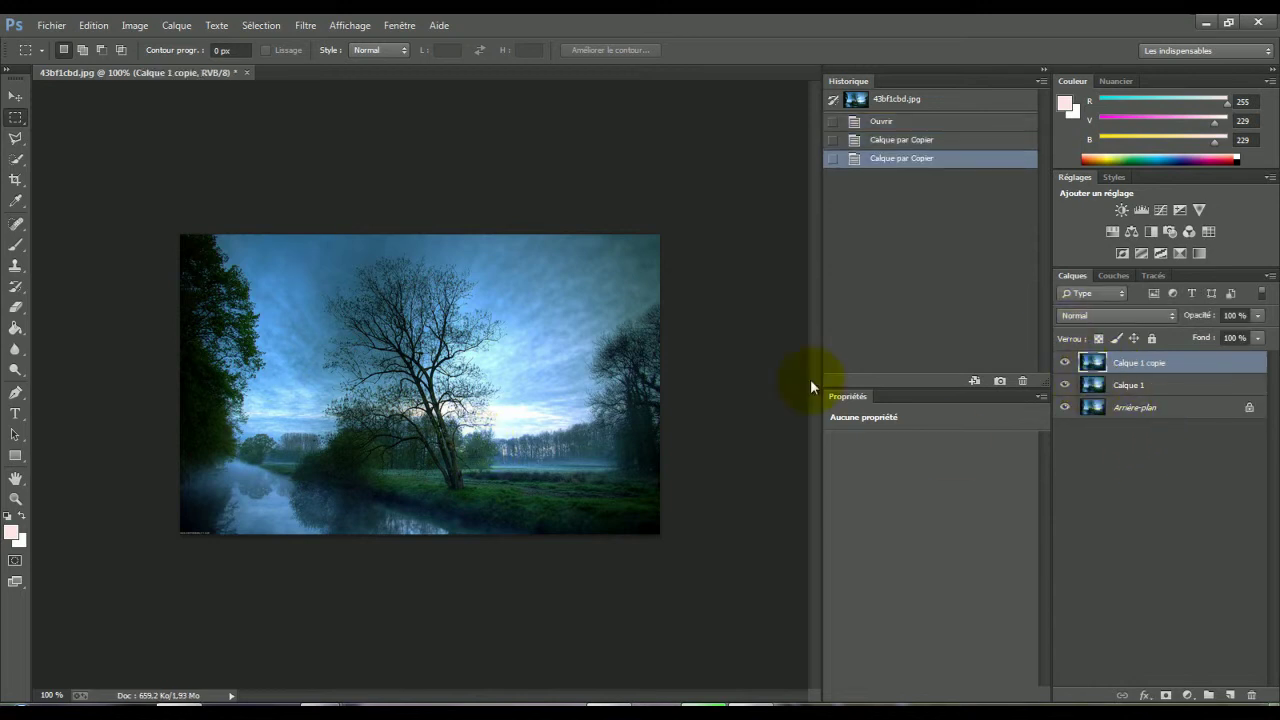
Step: Apply the Passe-haut filter with a radius of 17,4 pixels to the top layer, Calque 1 copie
{"action": "left_click", "coordinate": [1155, 384]}
{"action": "left_click", "coordinate": [1160, 365]}
{"action": "left_click", "coordinate": [295, 25]}
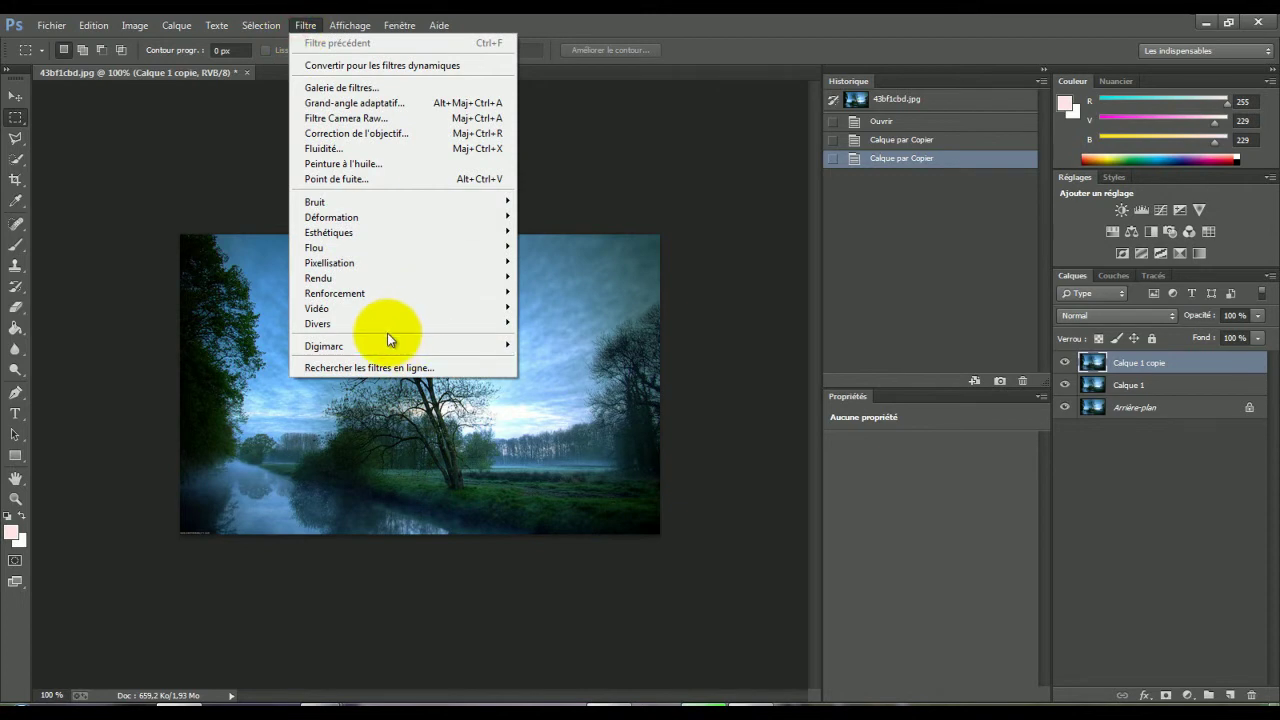
{"action": "mouse_move", "coordinate": [383, 326]}
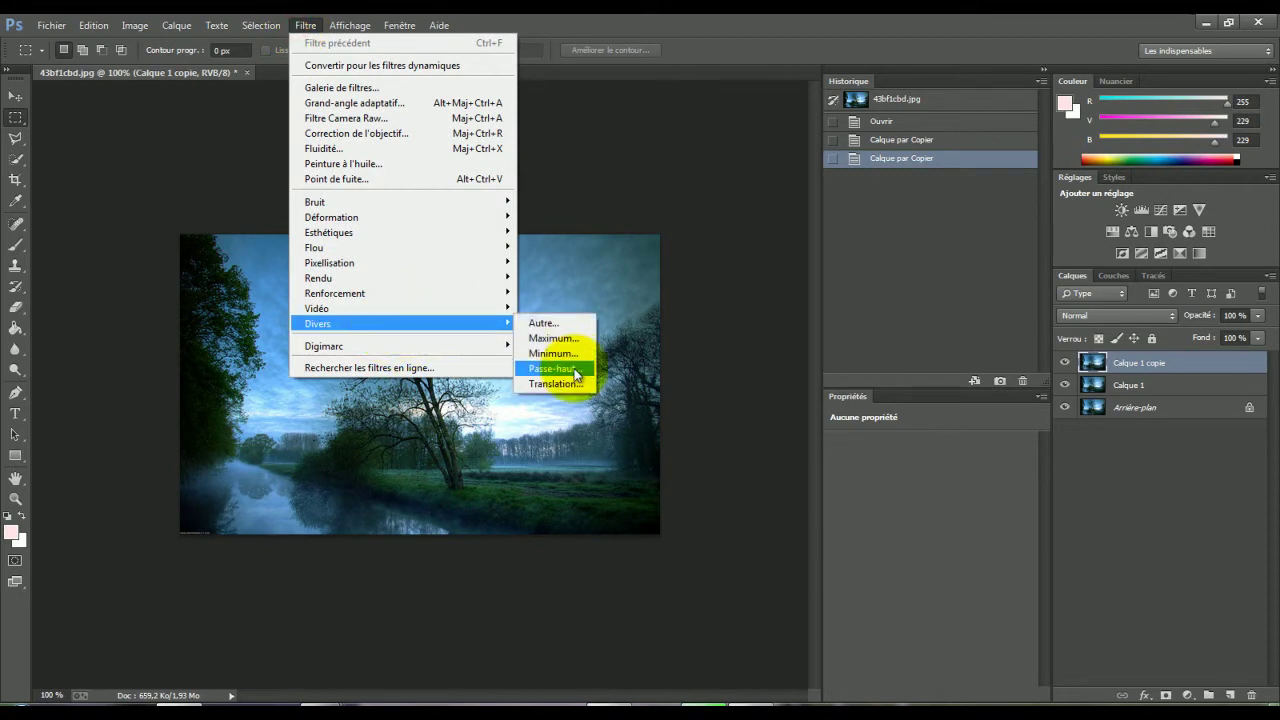
{"action": "left_click", "coordinate": [552, 369]}
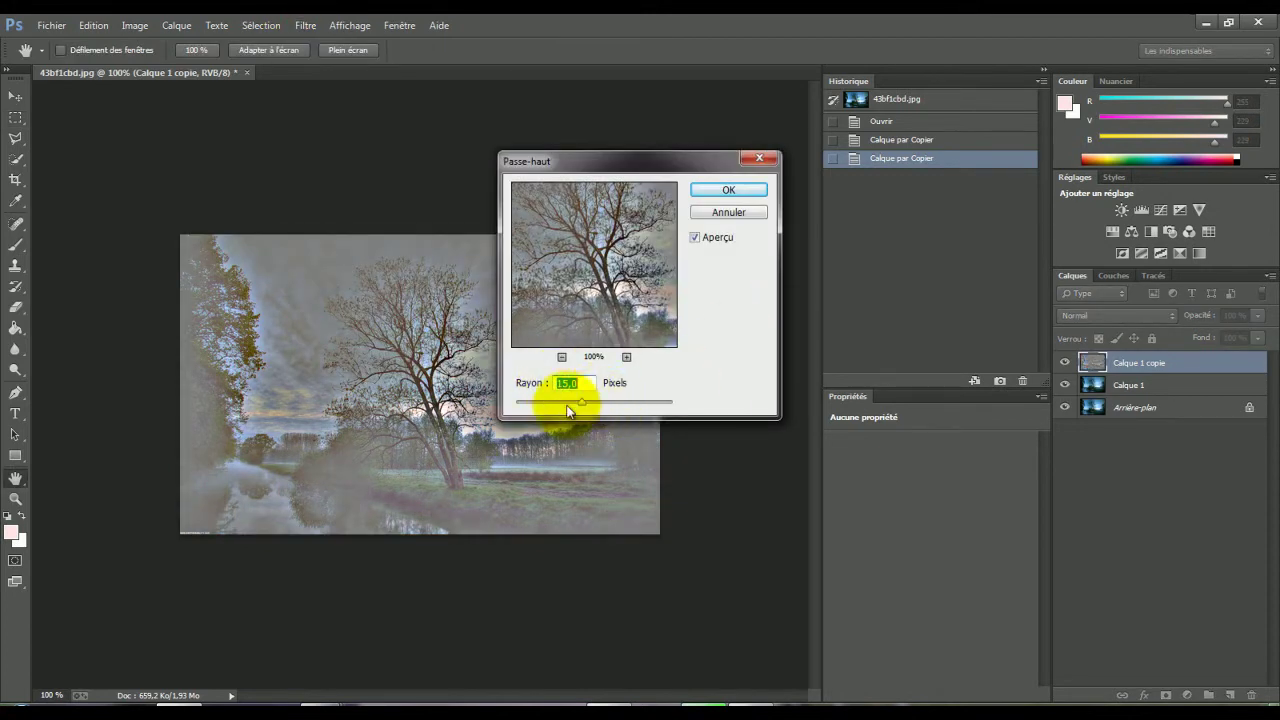
{"action": "left_click_drag", "start_coordinate": [561, 383], "coordinate": [567, 383]}
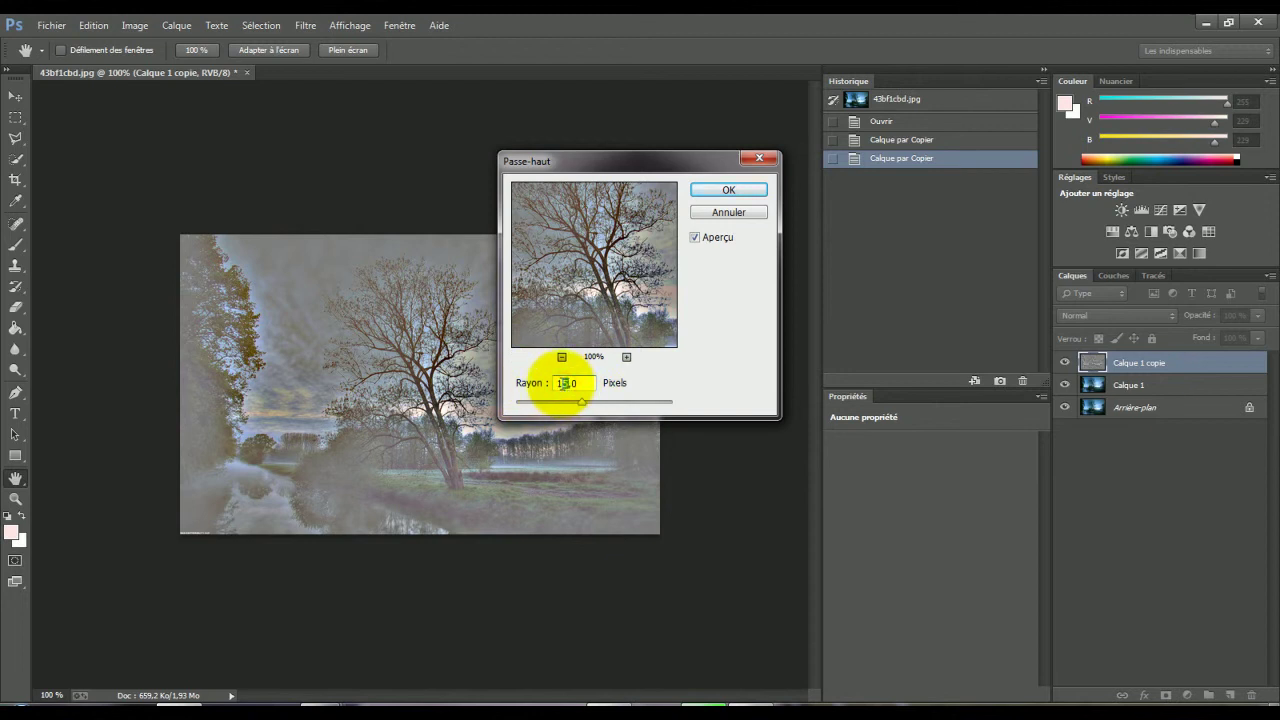
{"action": "type", "text": "7"}
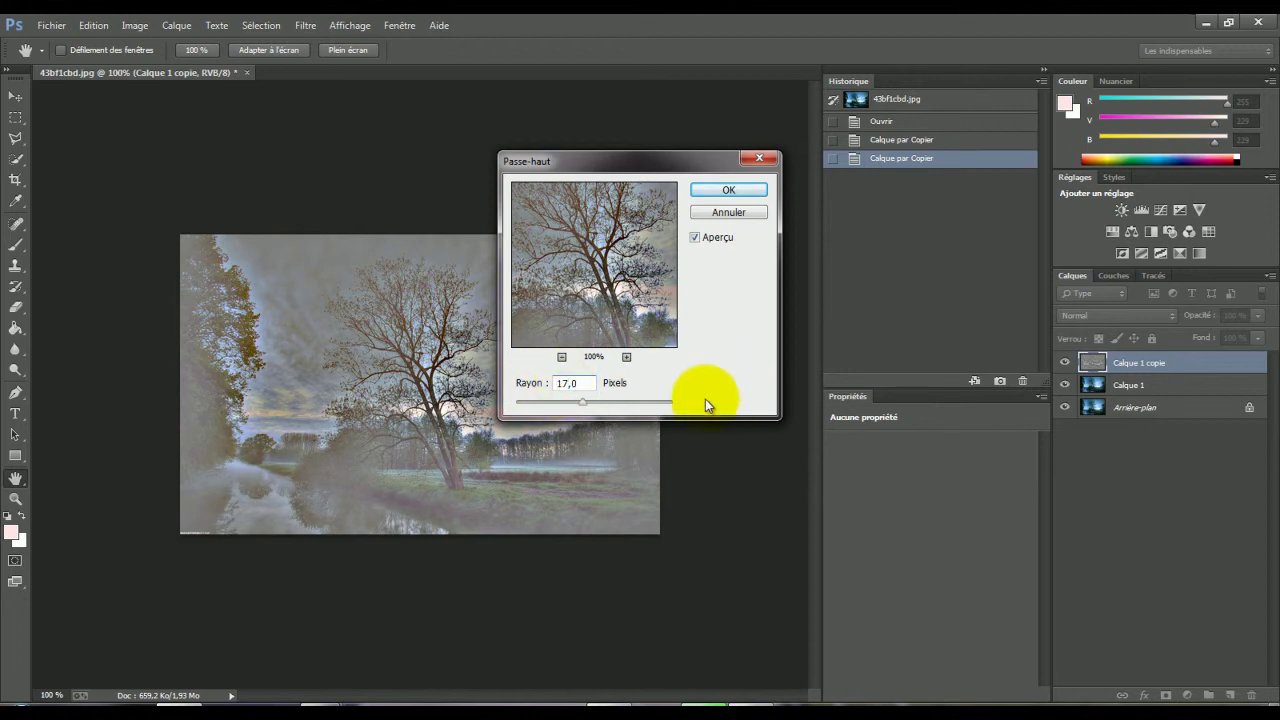
{"action": "left_click_drag", "start_coordinate": [569, 384], "coordinate": [580, 384]}
{"action": "type", "text": "4"}
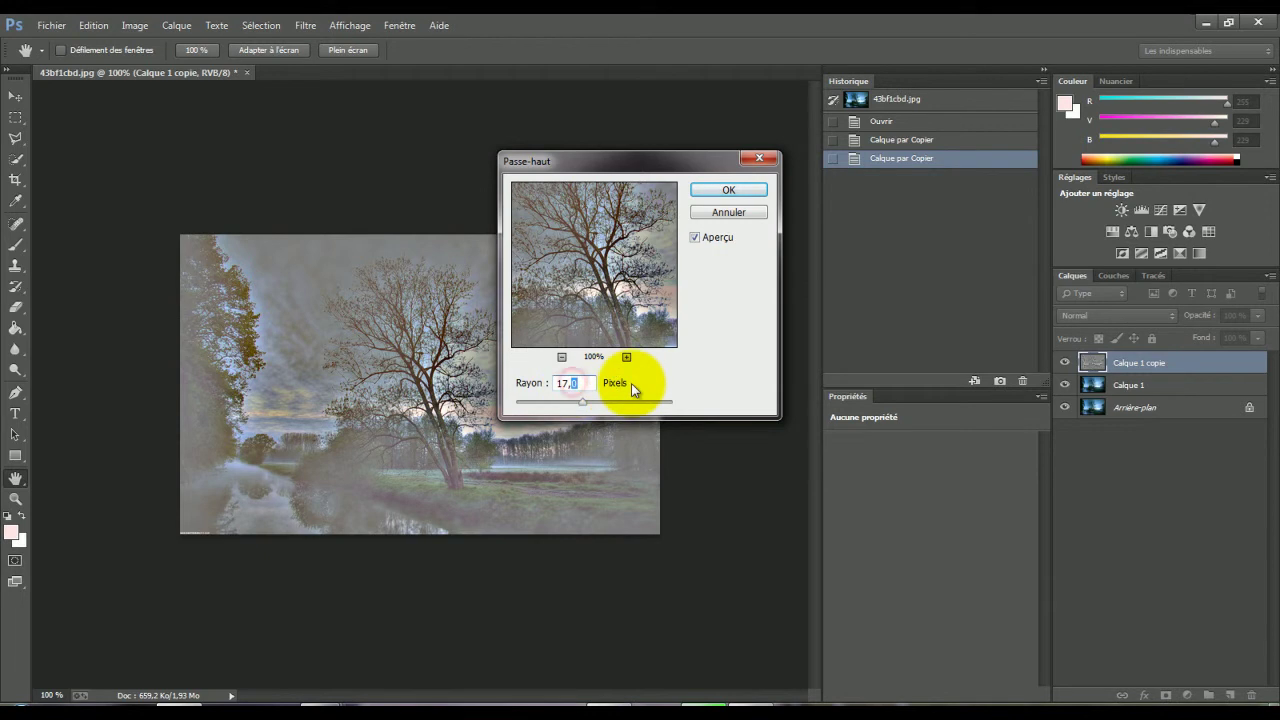
{"action": "left_click", "coordinate": [717, 191]}
{"action": "key", "text": "m"}
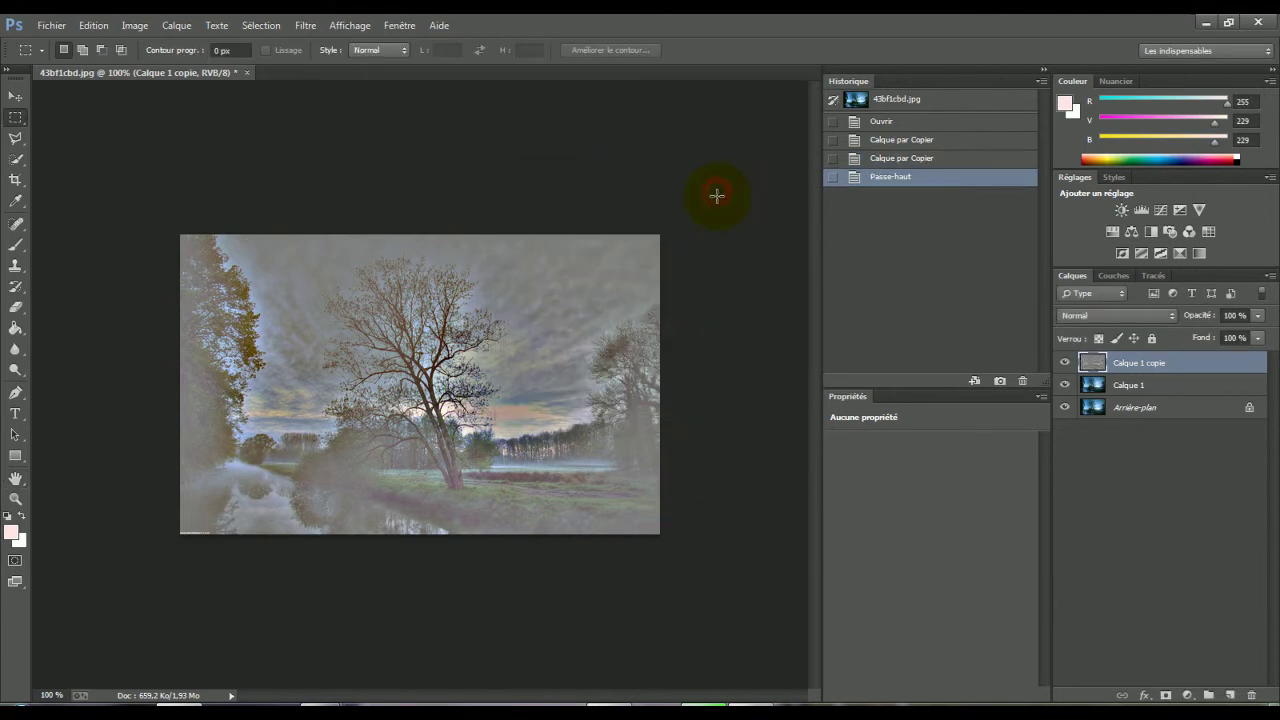
Step: Set the blend mode of the filtered layer Calque 1 copie to Incrustation
{"action": "left_click", "coordinate": [1145, 388]}
{"action": "left_click", "coordinate": [1143, 368]}
{"action": "left_click", "coordinate": [1120, 386]}
{"action": "left_click", "coordinate": [1138, 366]}
{"action": "left_click", "coordinate": [1093, 317]}
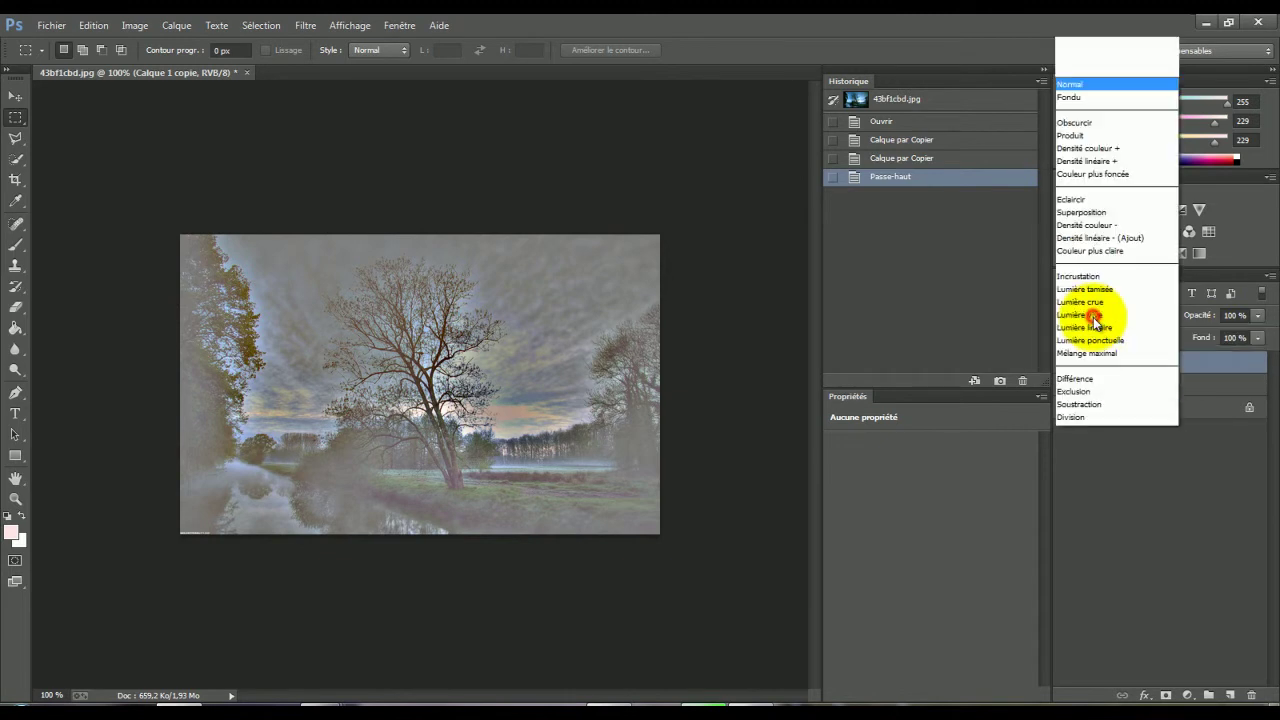
{"action": "left_click", "coordinate": [1123, 560]}
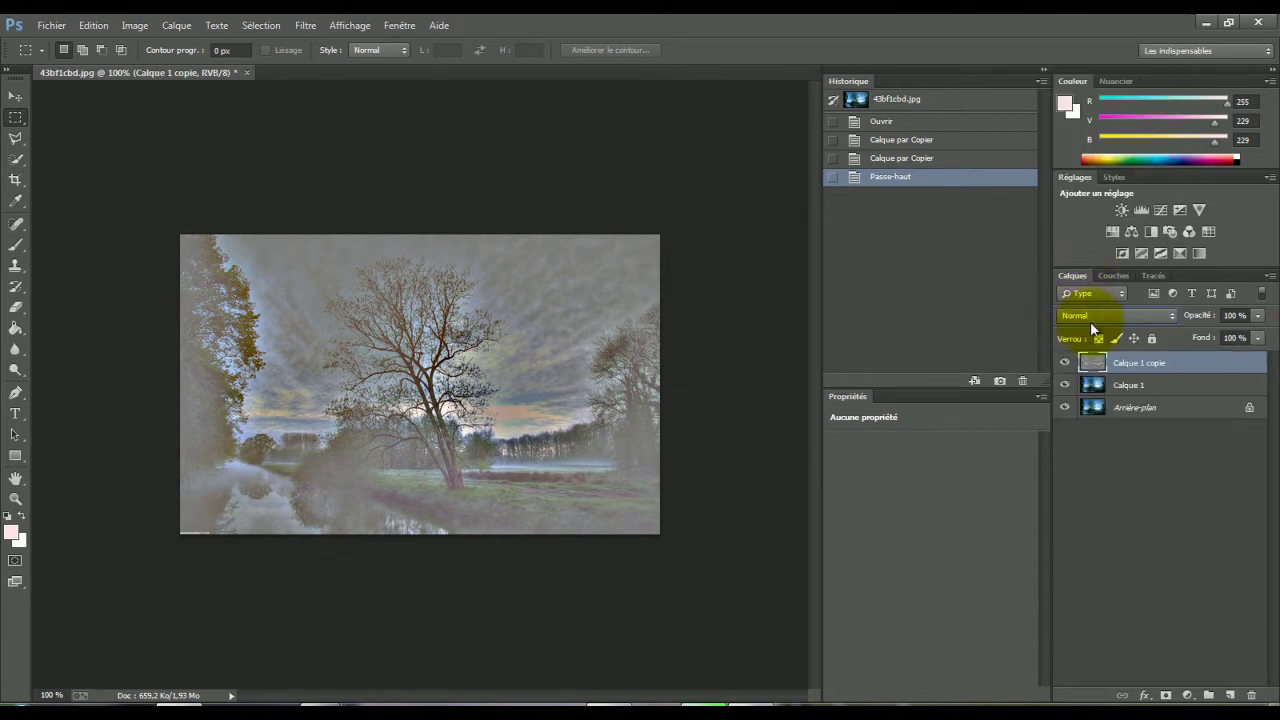
{"action": "left_click", "coordinate": [1090, 315]}
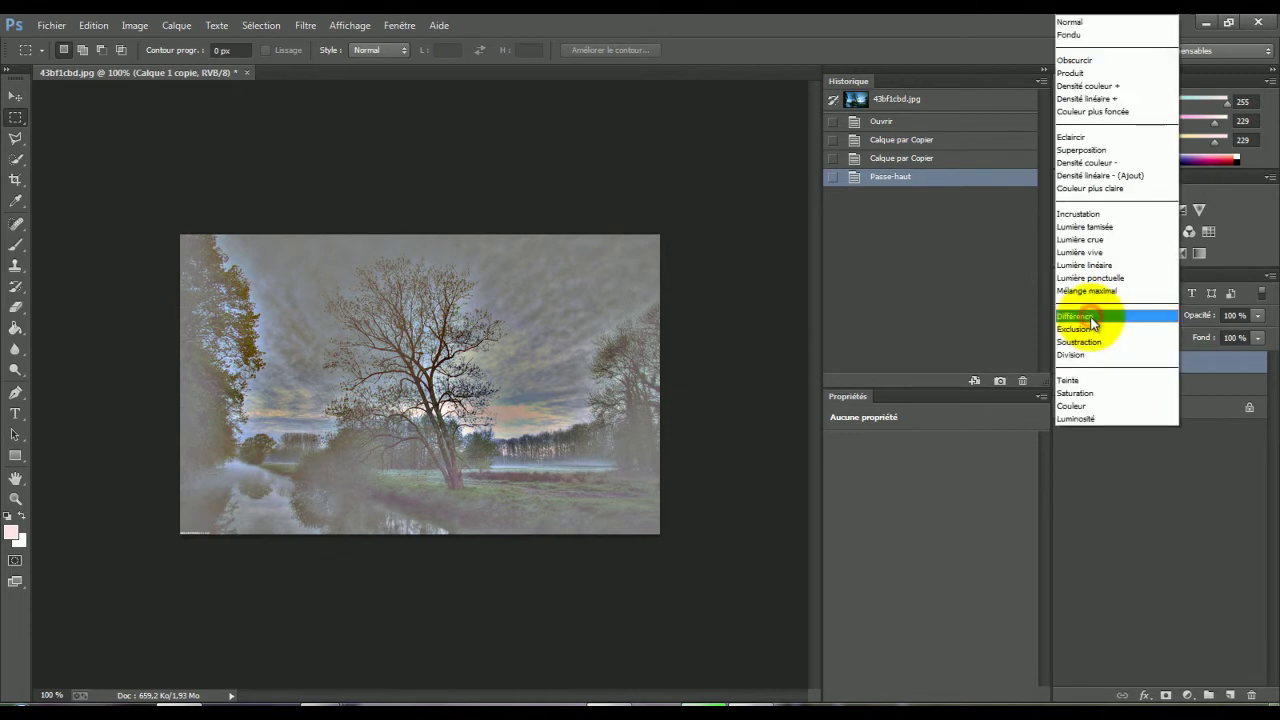
{"action": "left_click", "coordinate": [1064, 214]}
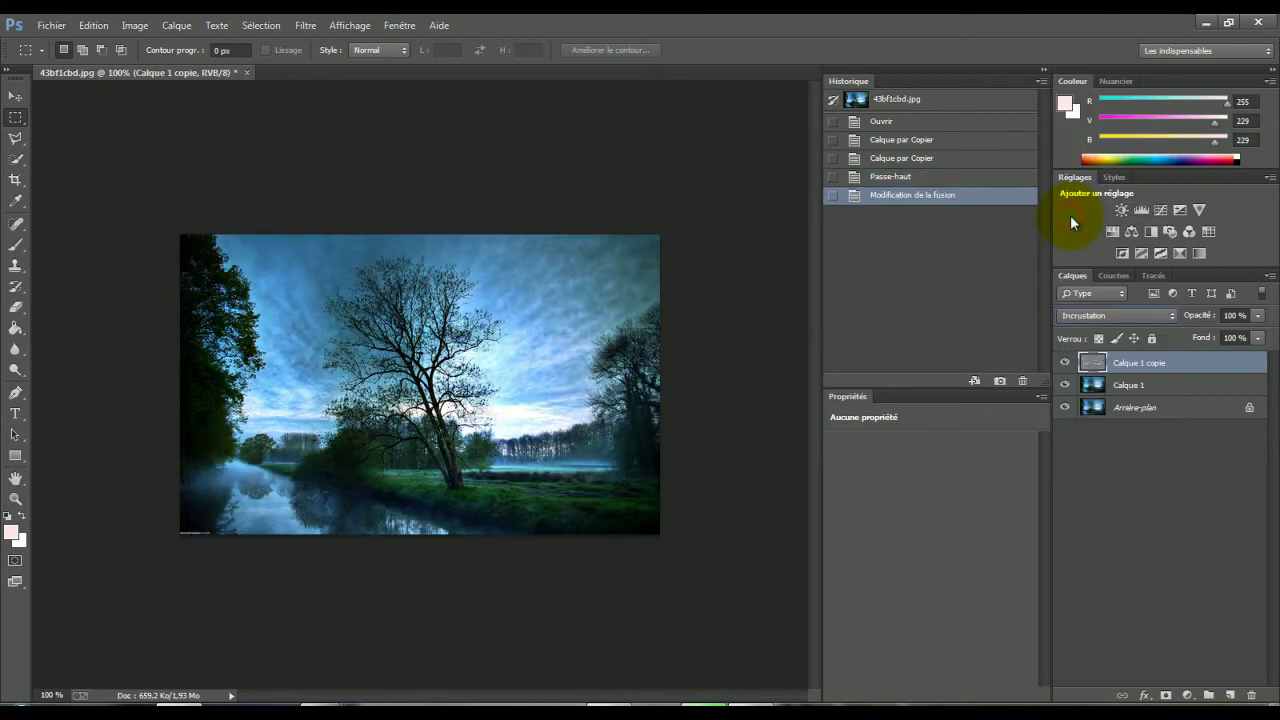
Step: Compare the photo with and without the effect by hiding and showing Calque 1 copie, leaving no layer selected
{"action": "left_click", "coordinate": [1130, 410]}
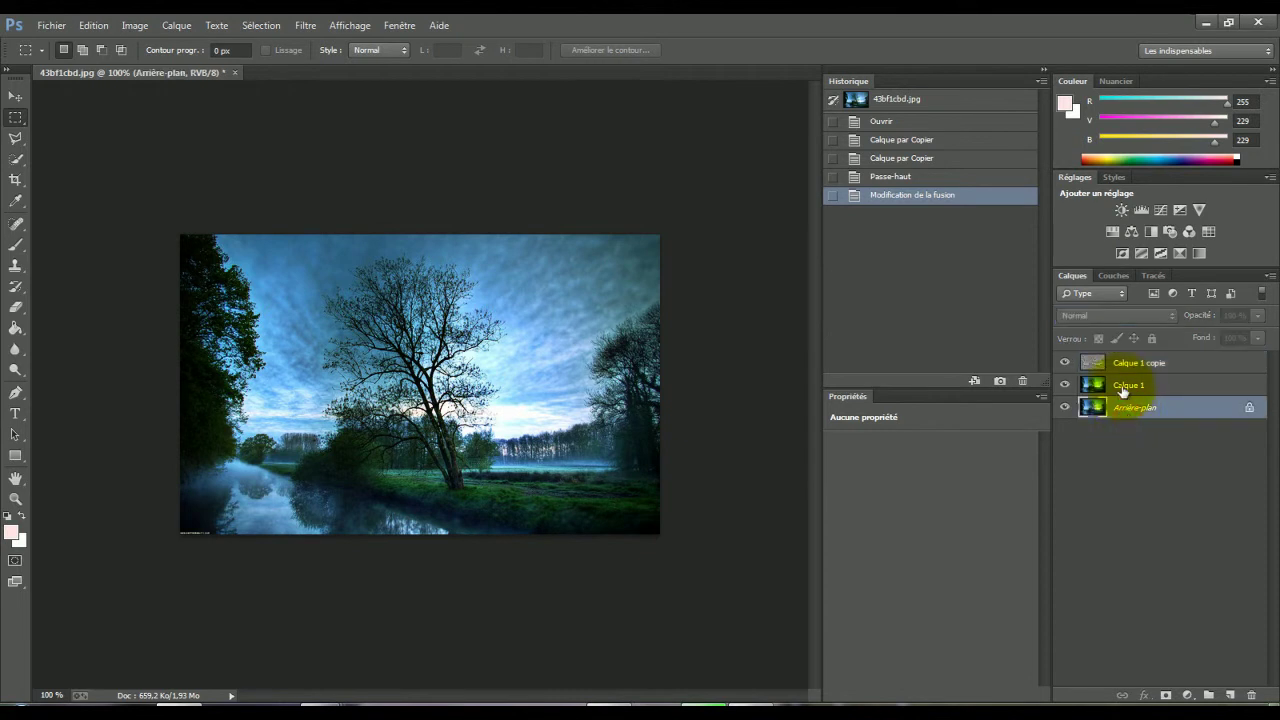
{"action": "left_click", "coordinate": [1066, 364]}
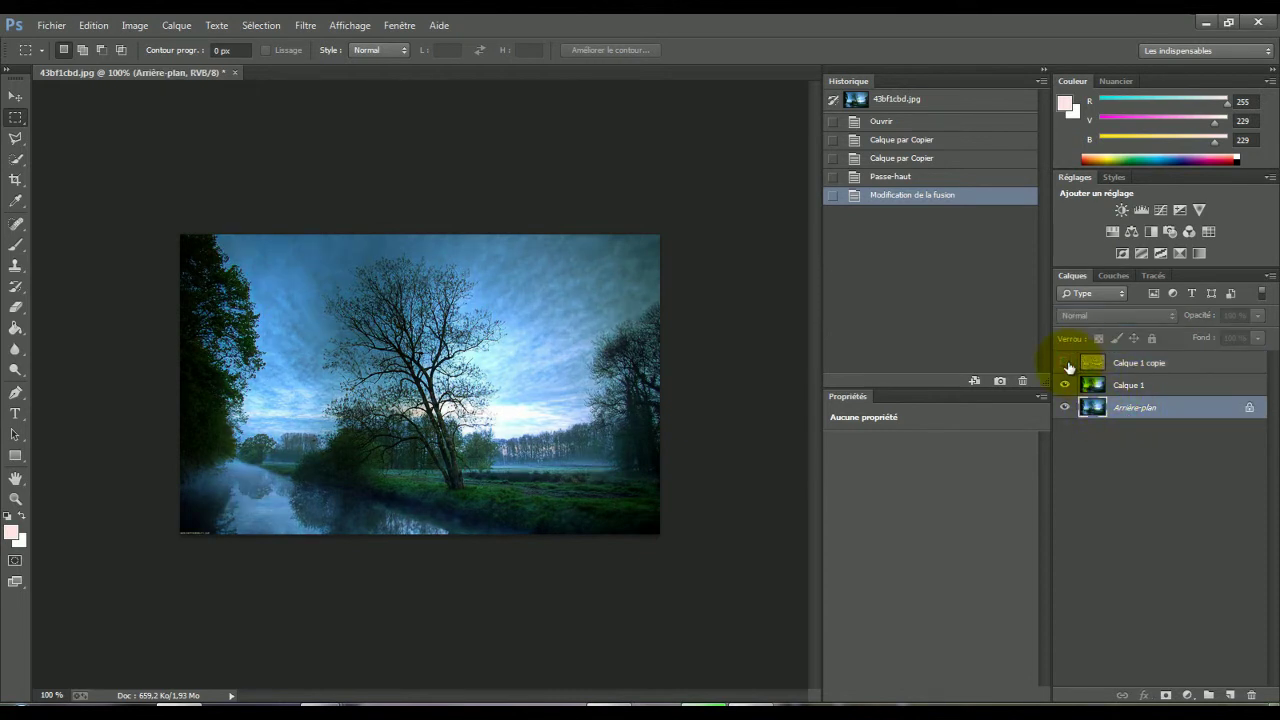
{"action": "left_click", "coordinate": [1066, 364]}
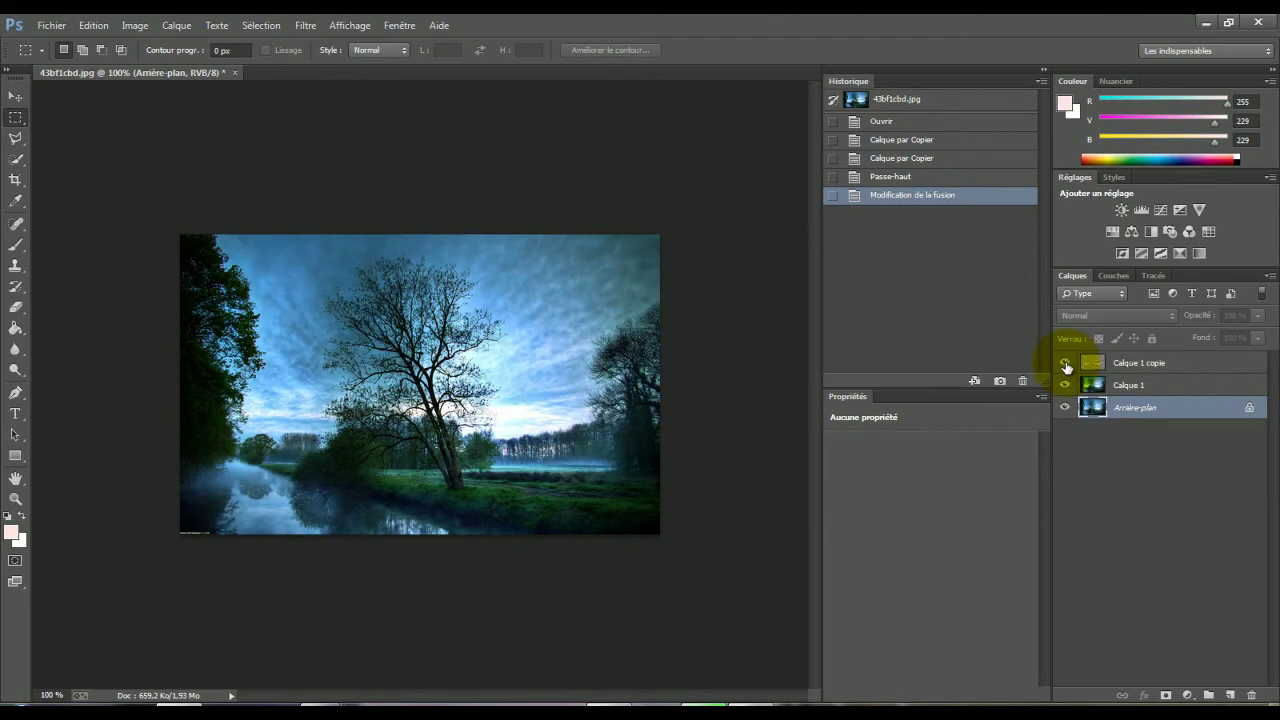
{"action": "left_click", "coordinate": [1115, 496]}
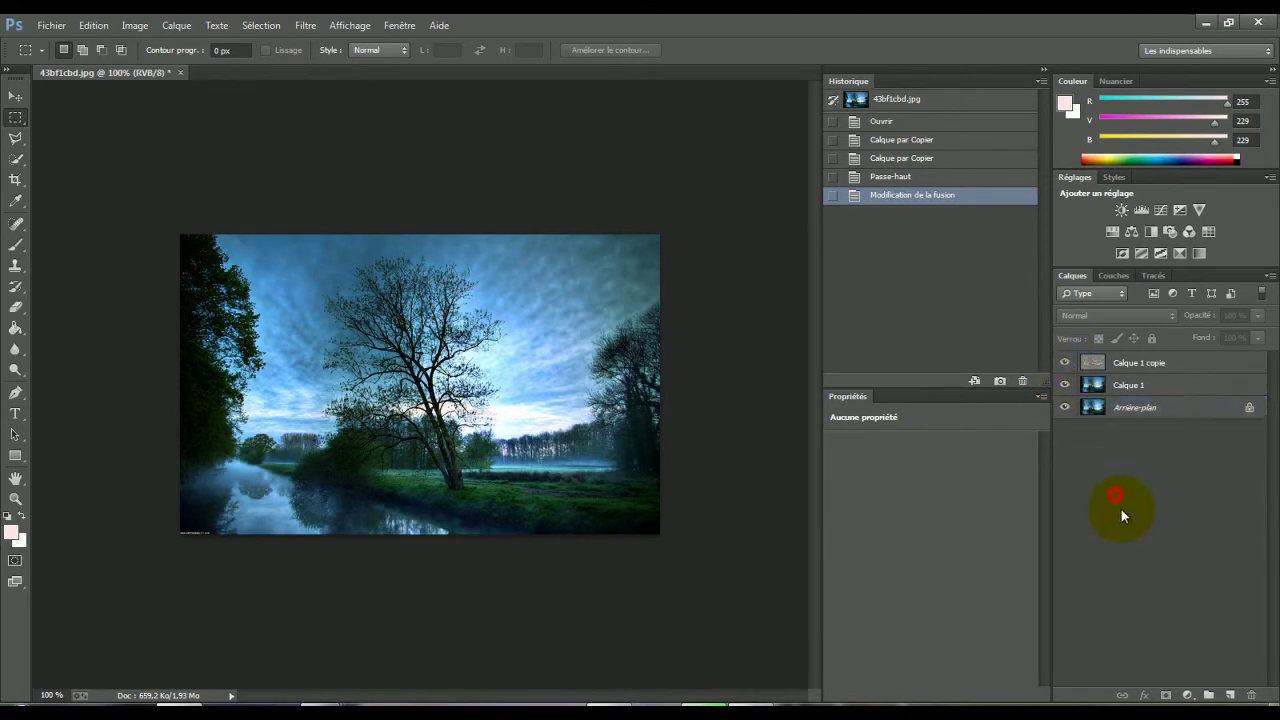
Step: Save the image to the Bureau folder in JPEG format as 43bf1cbd, replacing the existing file
{"action": "left_click", "coordinate": [52, 26]}
{"action": "left_click", "coordinate": [149, 211]}
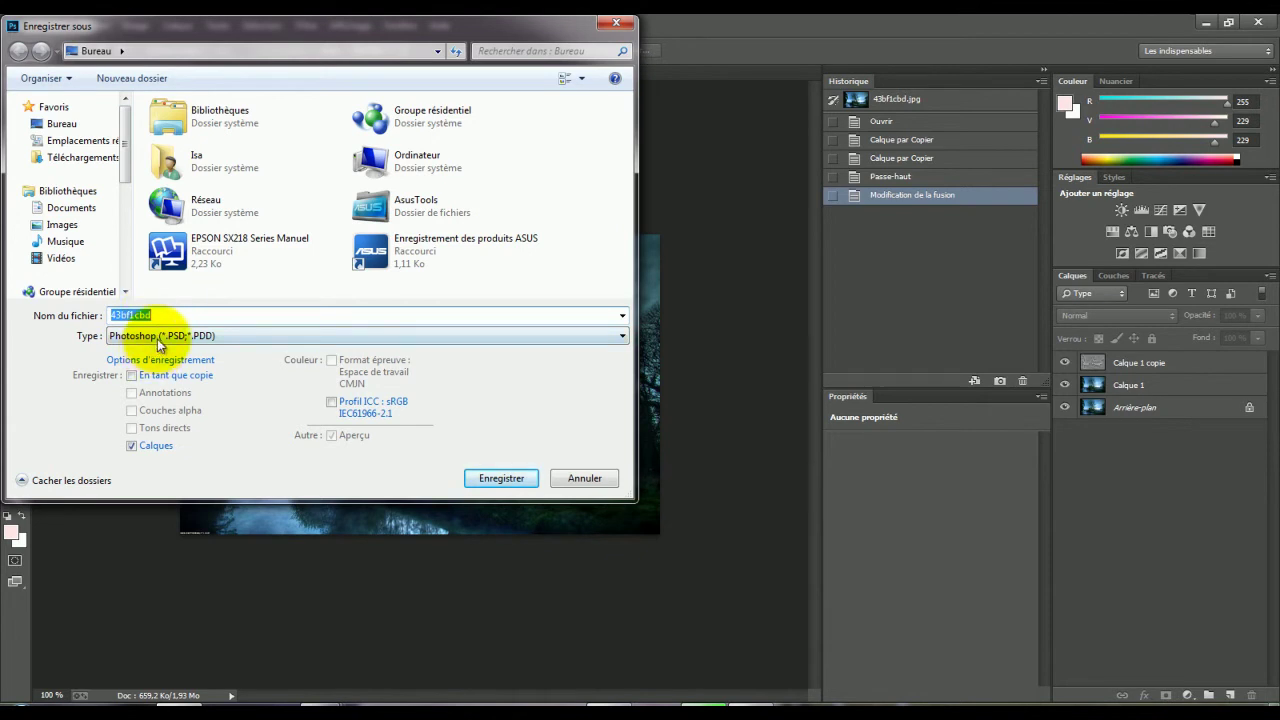
{"action": "left_click", "coordinate": [158, 339]}
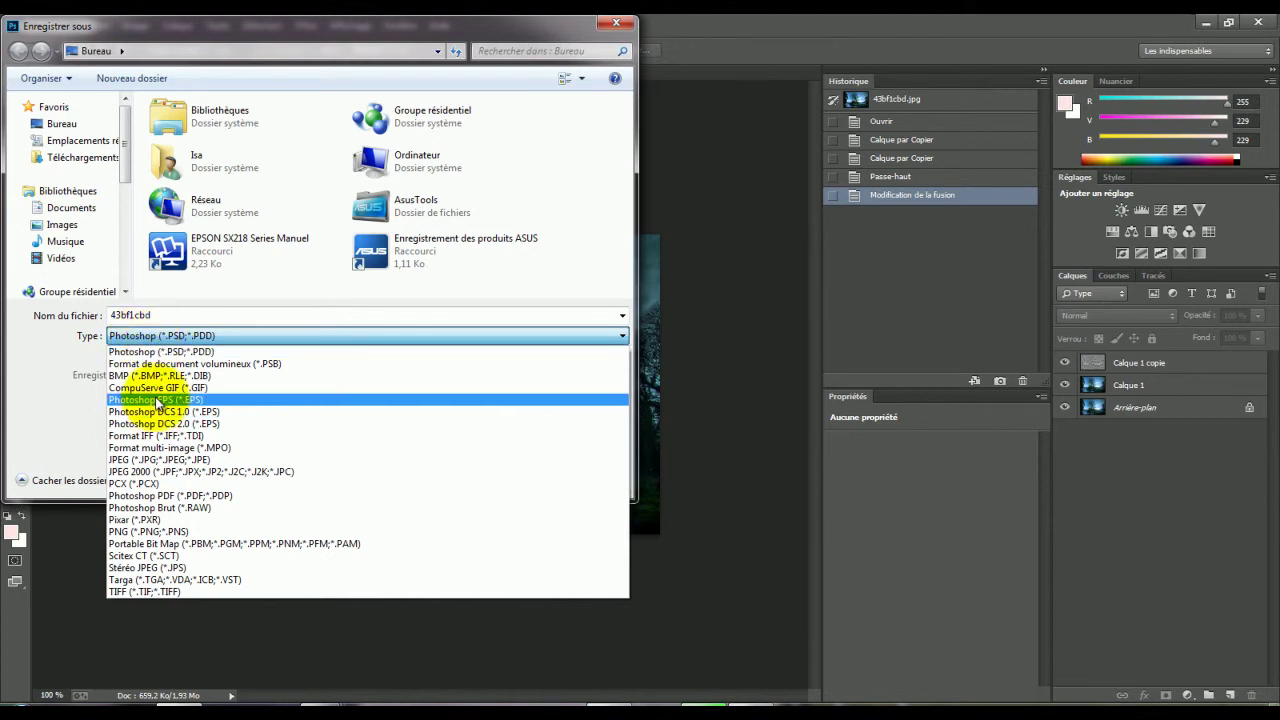
{"action": "left_click", "coordinate": [152, 336]}
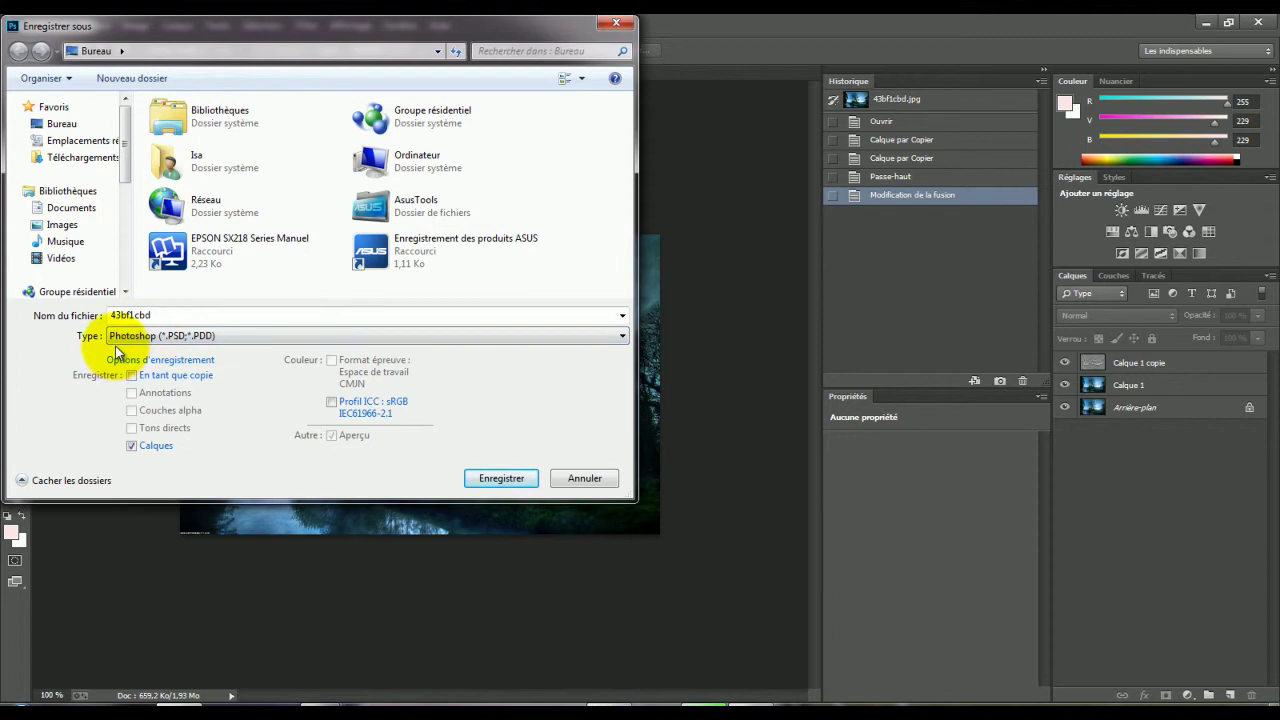
{"action": "left_click", "coordinate": [144, 337]}
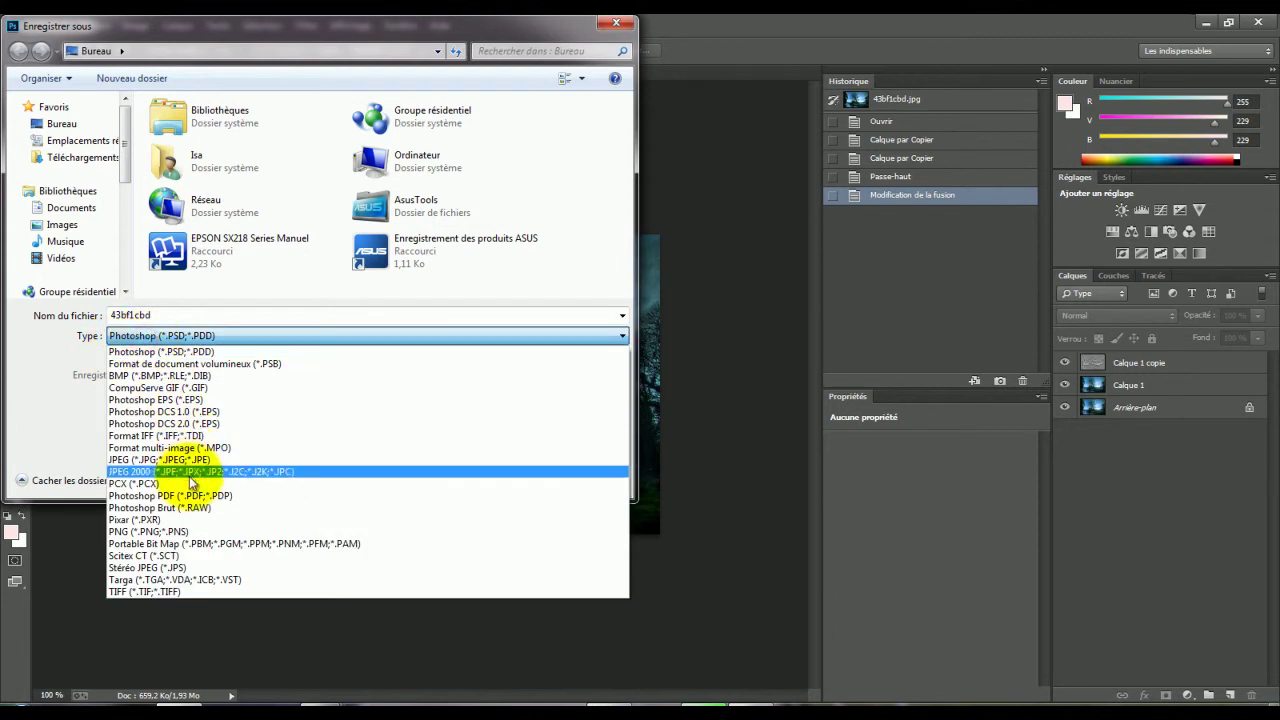
{"action": "left_click", "coordinate": [157, 461]}
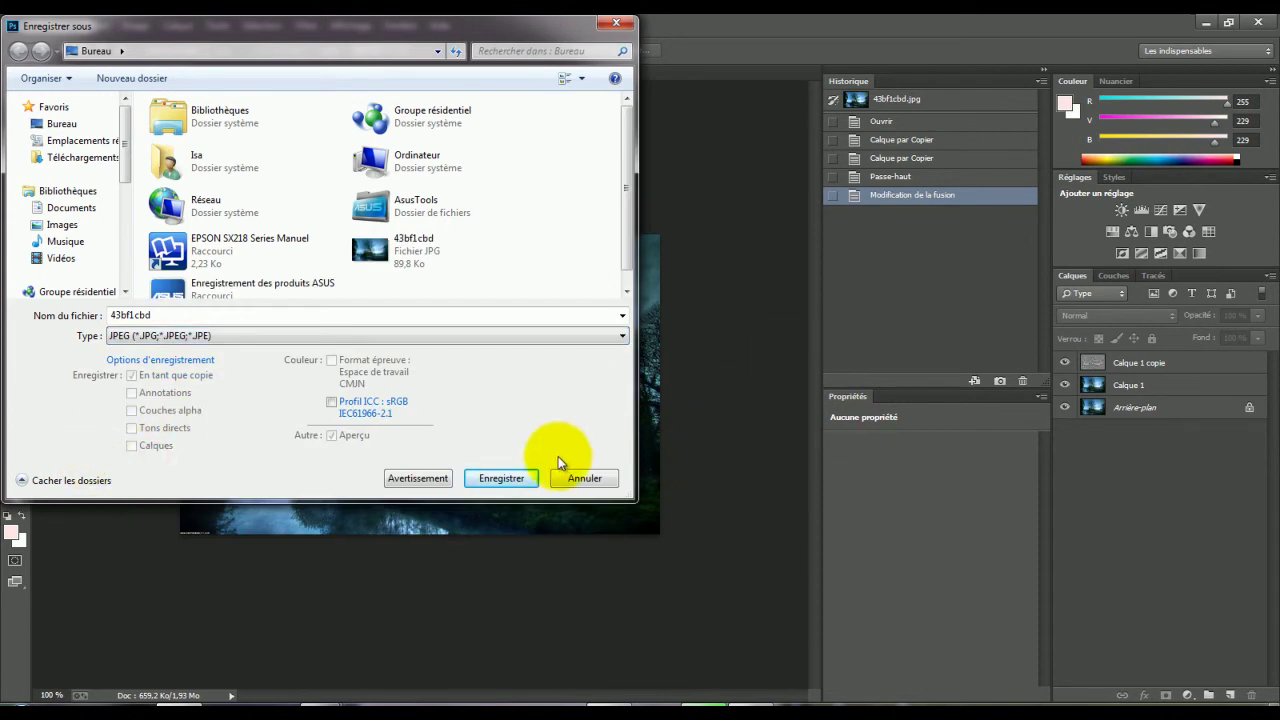
{"action": "left_click", "coordinate": [505, 474]}
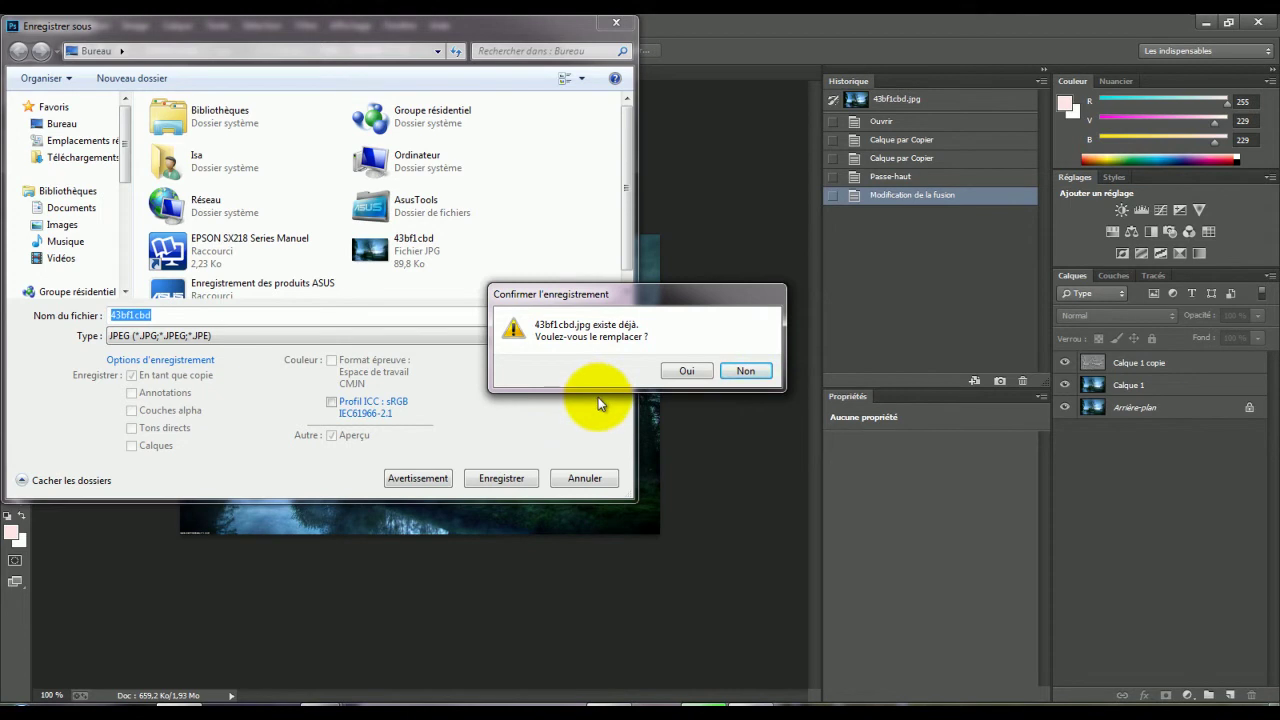
{"action": "left_click", "coordinate": [683, 371]}
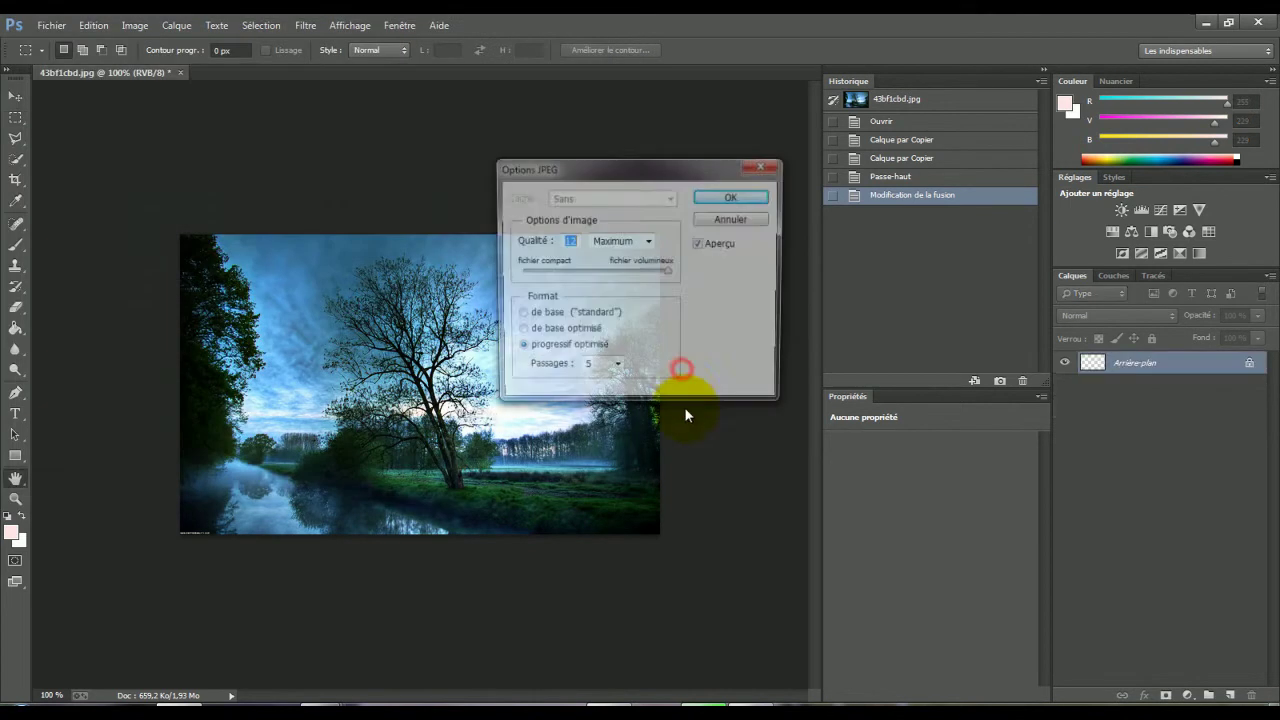
Step: Set the JPEG options to quality 12 (Maximum), progressif optimisé format and 5 passages, and complete the save
{"action": "left_click", "coordinate": [572, 241]}
{"action": "left_click", "coordinate": [614, 241]}
{"action": "left_click", "coordinate": [642, 253]}
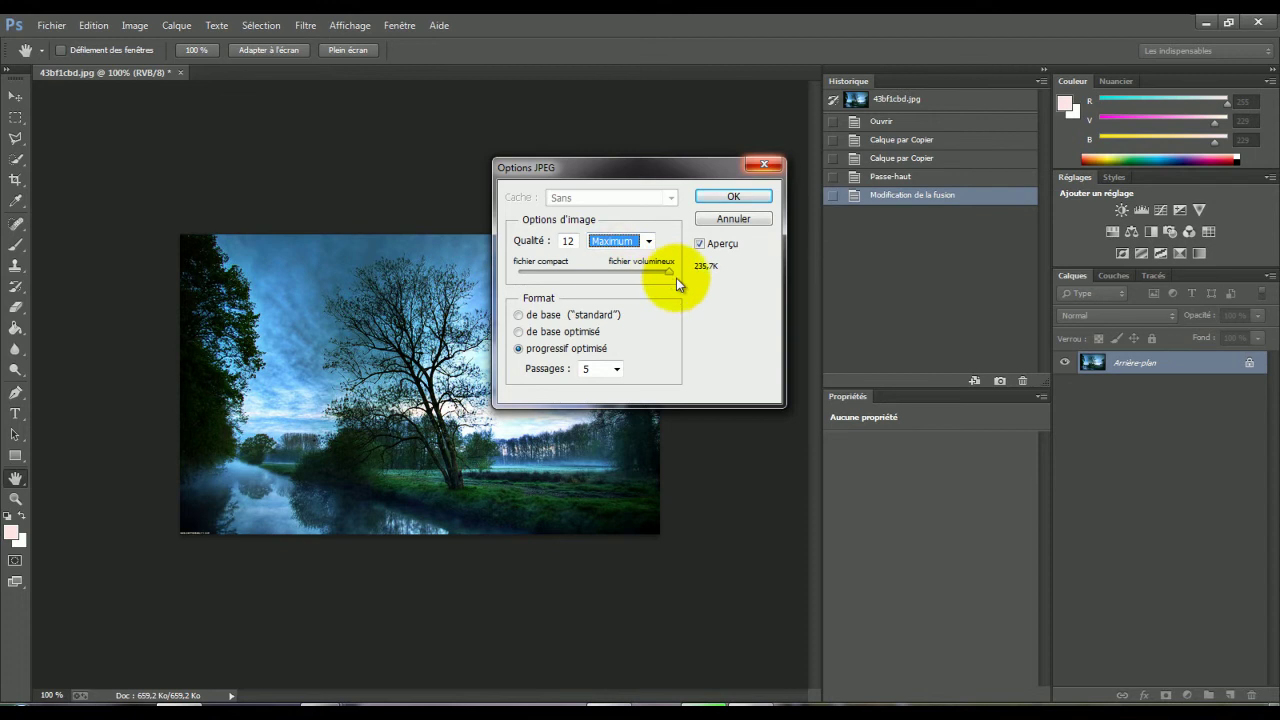
{"action": "left_click", "coordinate": [669, 270]}
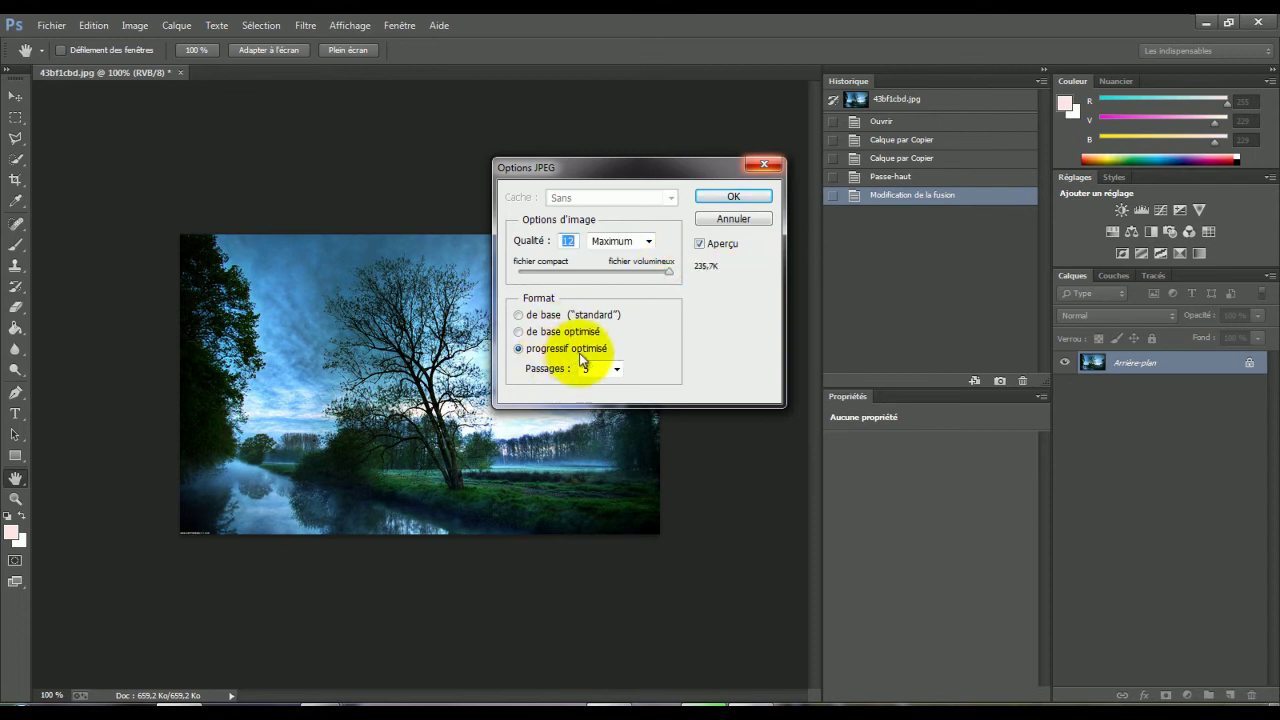
{"action": "left_click", "coordinate": [592, 369]}
{"action": "left_click", "coordinate": [590, 410]}
{"action": "left_click", "coordinate": [743, 316]}
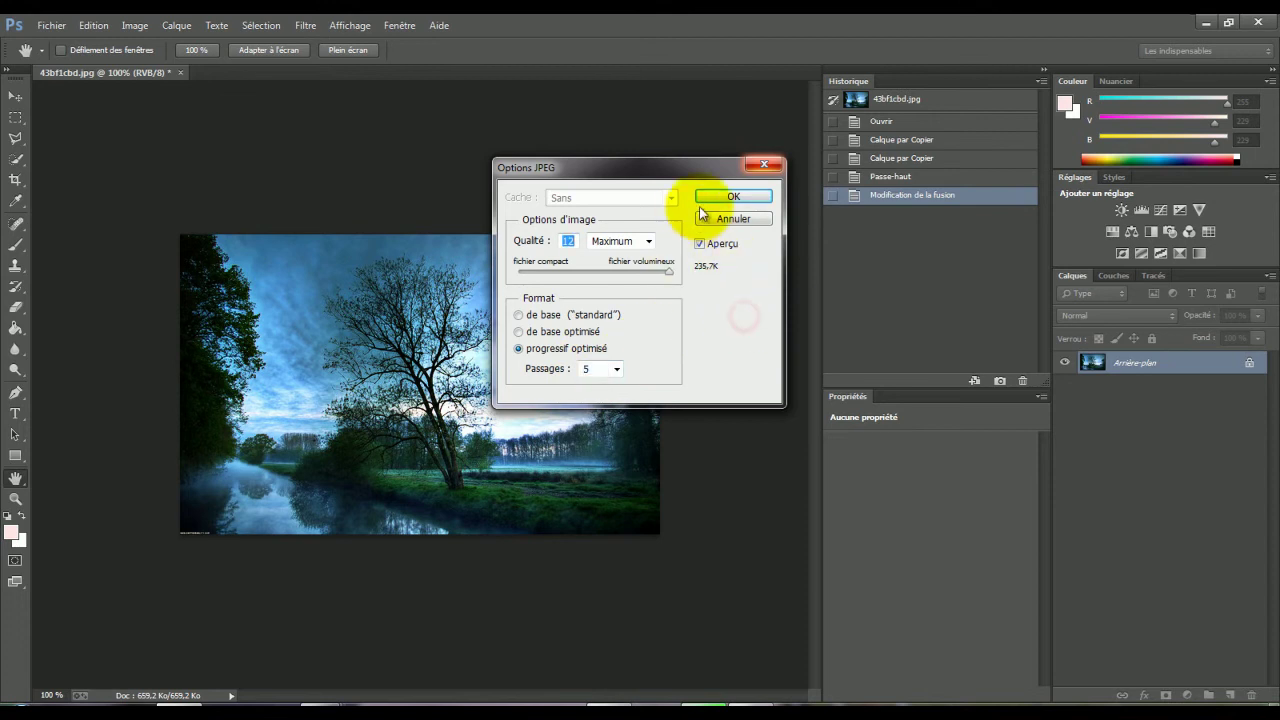
{"action": "left_click", "coordinate": [735, 198]}
Step: Quit Photoshop without saving the layered document, and view the exported 43bf1cbd image from the desktop in Picture Manager
{"action": "left_click", "coordinate": [1258, 22]}
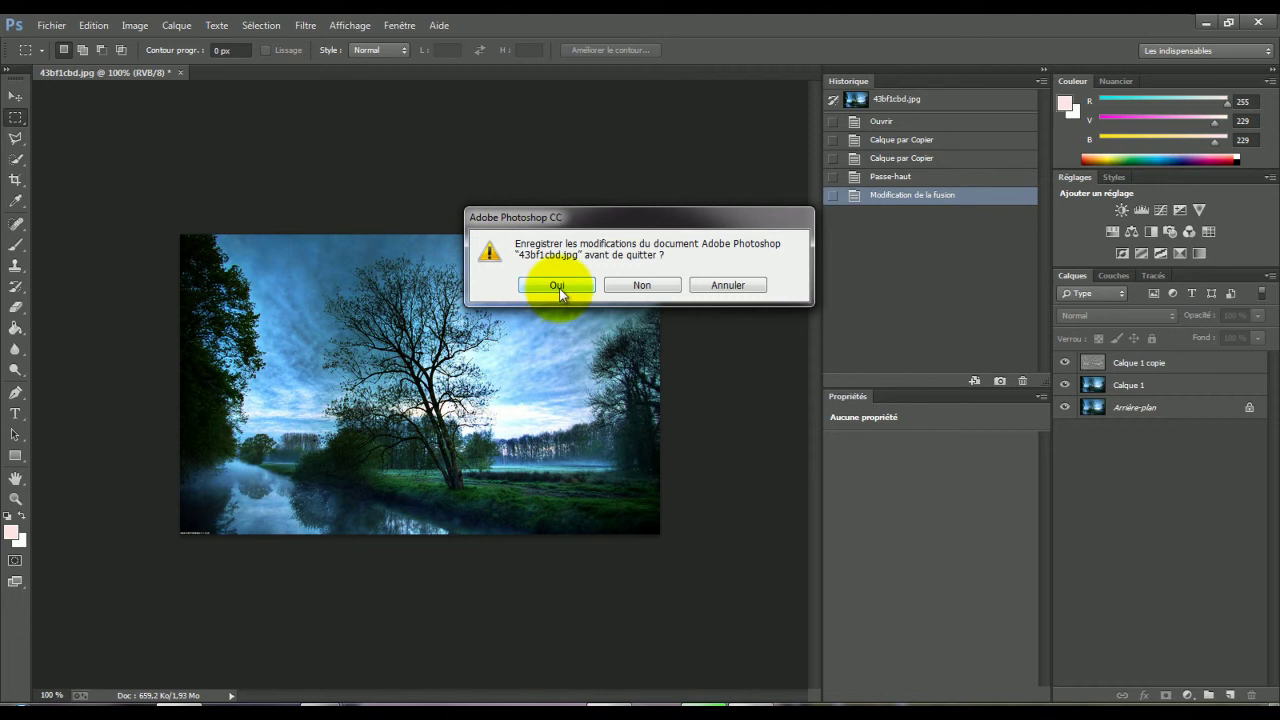
{"action": "left_click", "coordinate": [655, 285]}
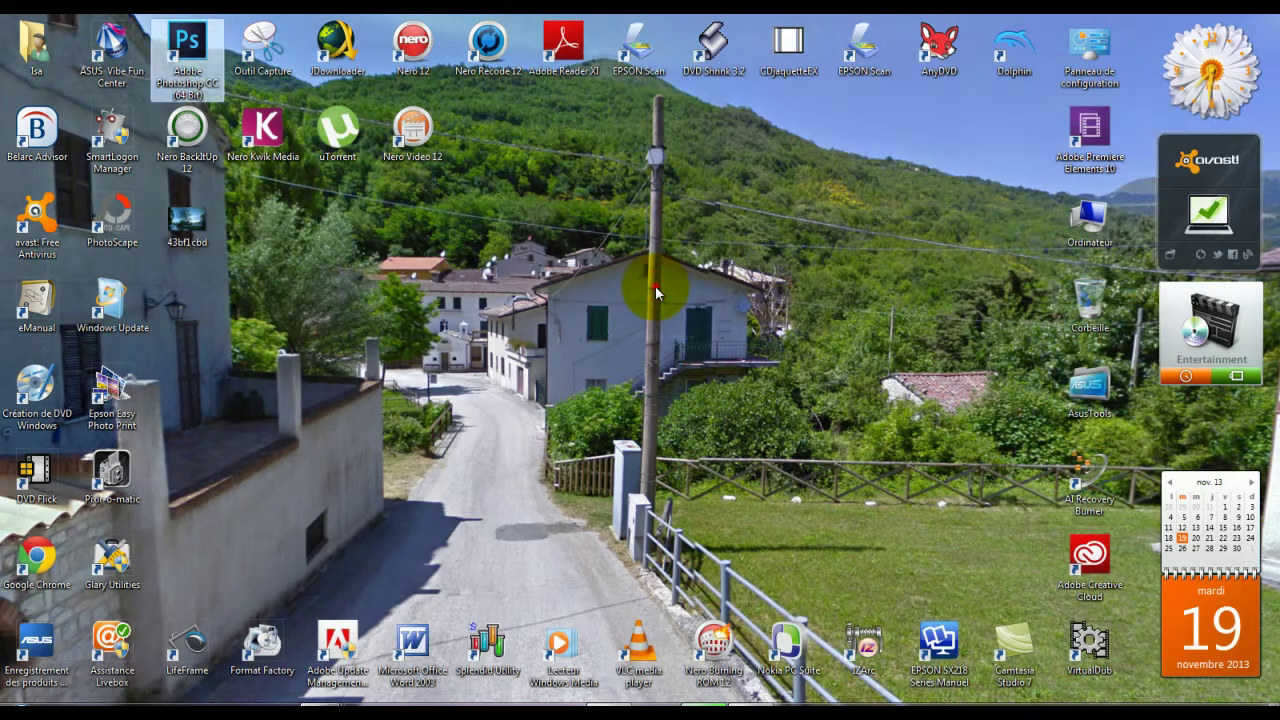
{"action": "left_click", "coordinate": [190, 222]}
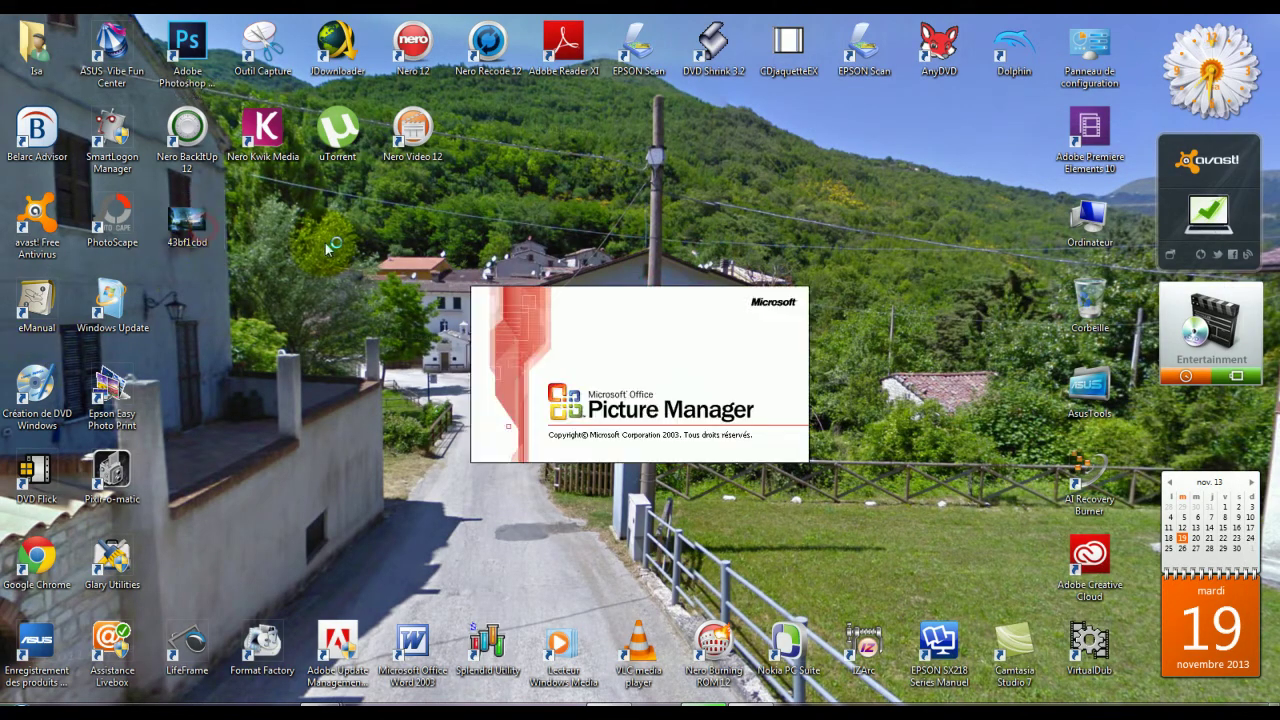
{"action": "left_click", "coordinate": [1245, 30]}
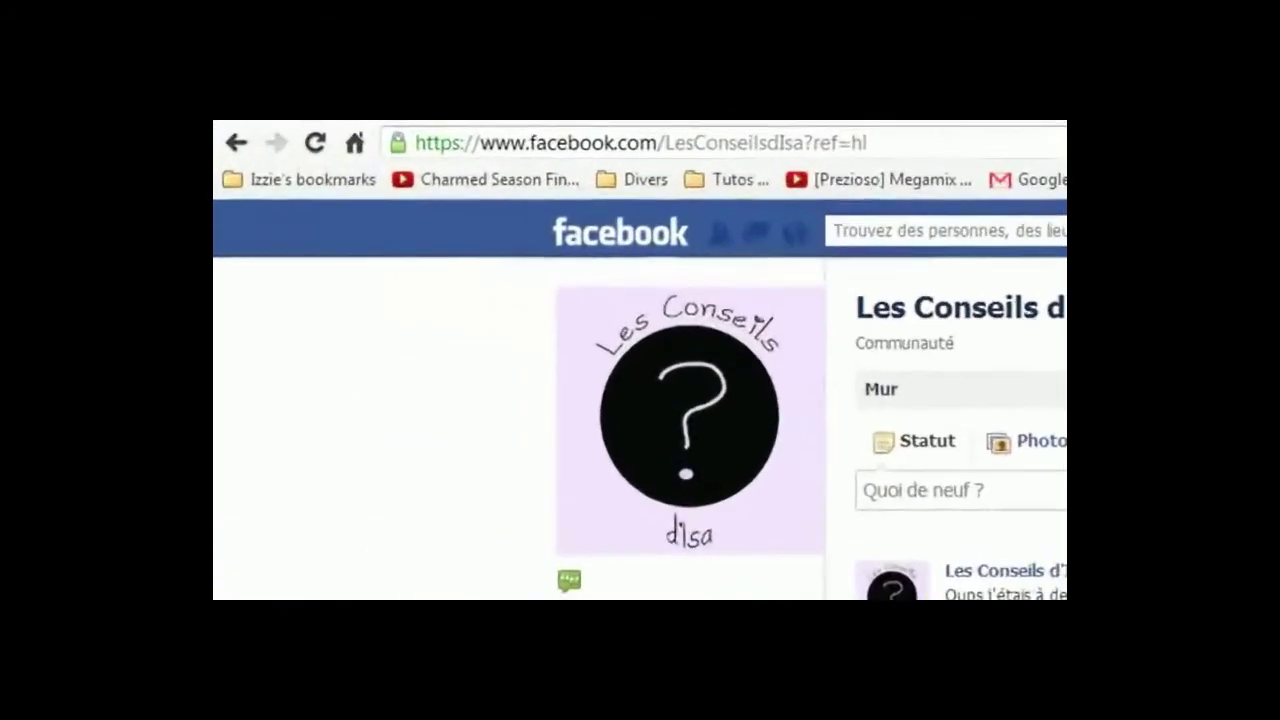
{"action": "left_click", "coordinate": [377, 560]}
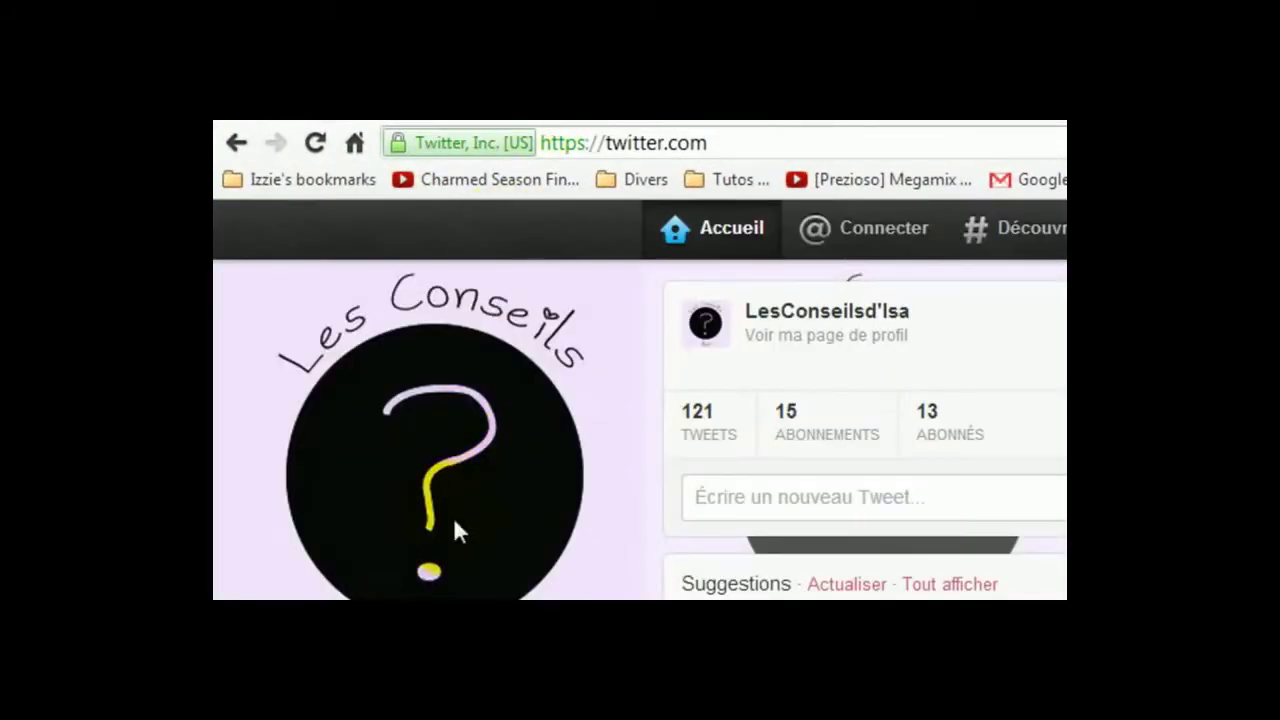
{"action": "left_click", "coordinate": [857, 129]}
{"action": "type", "text": "lesconseilsdisa.tumblr.com"}
{"action": "key", "text": "Return"}
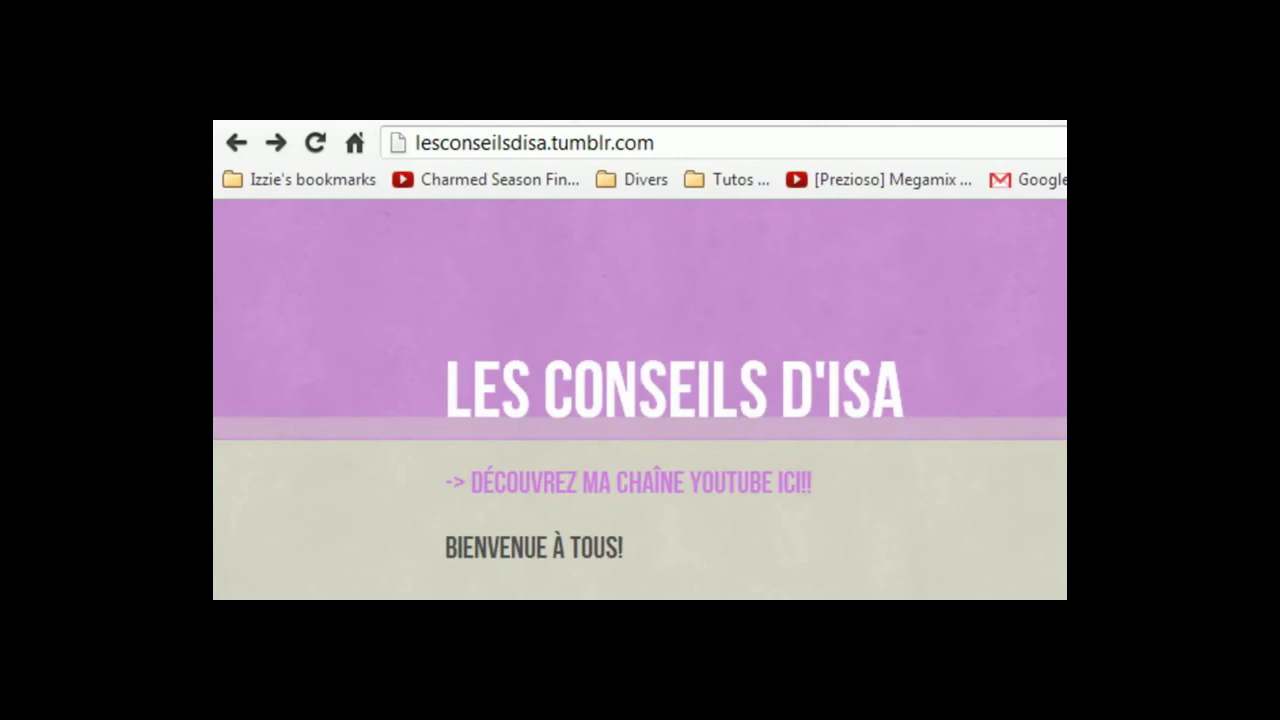
{"action": "left_click", "coordinate": [1040, 122]}
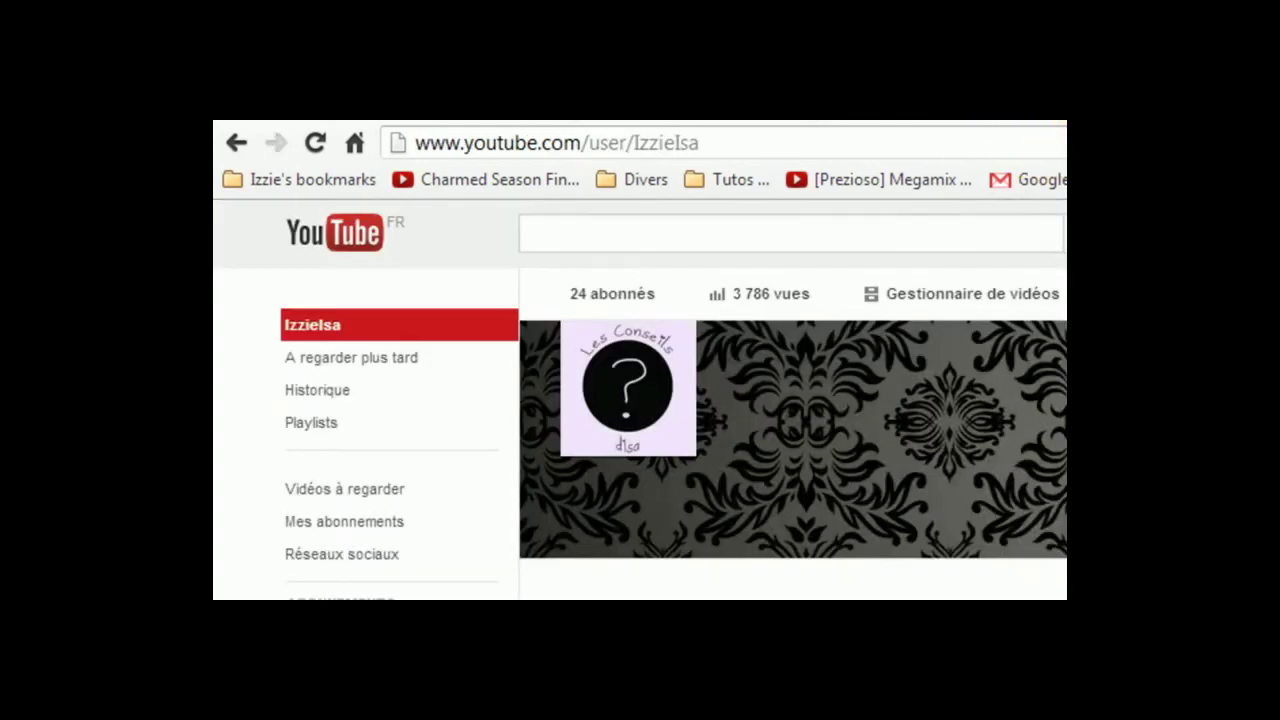